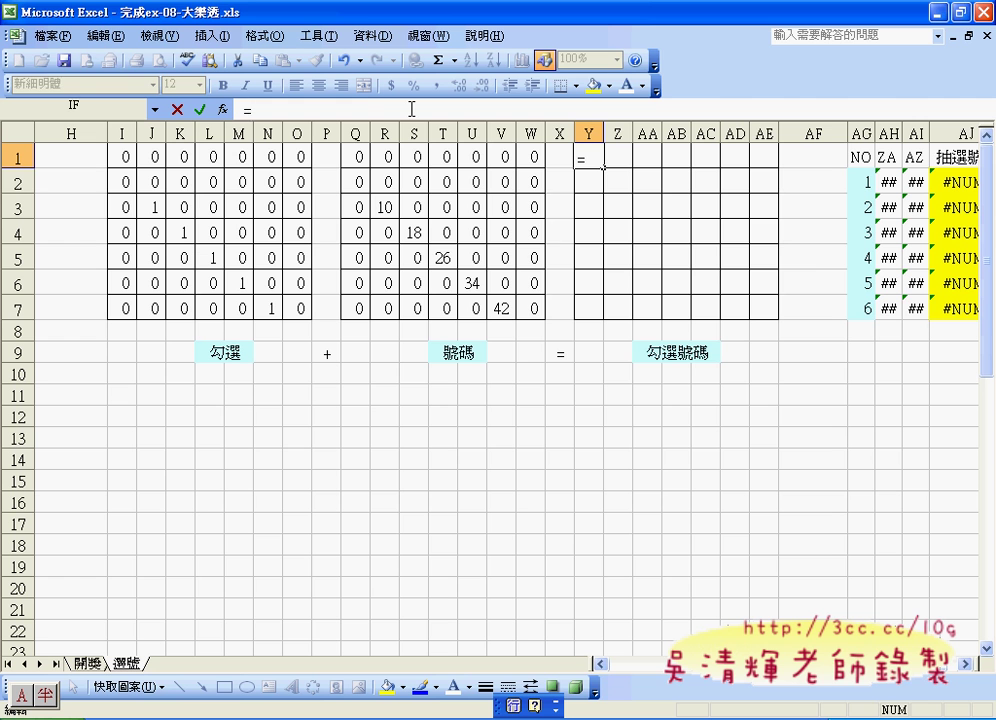
- Insert the ROW function into Y1 from Most Recently Used, with A1 as its reference
key(BackSpace)
click(223, 109)
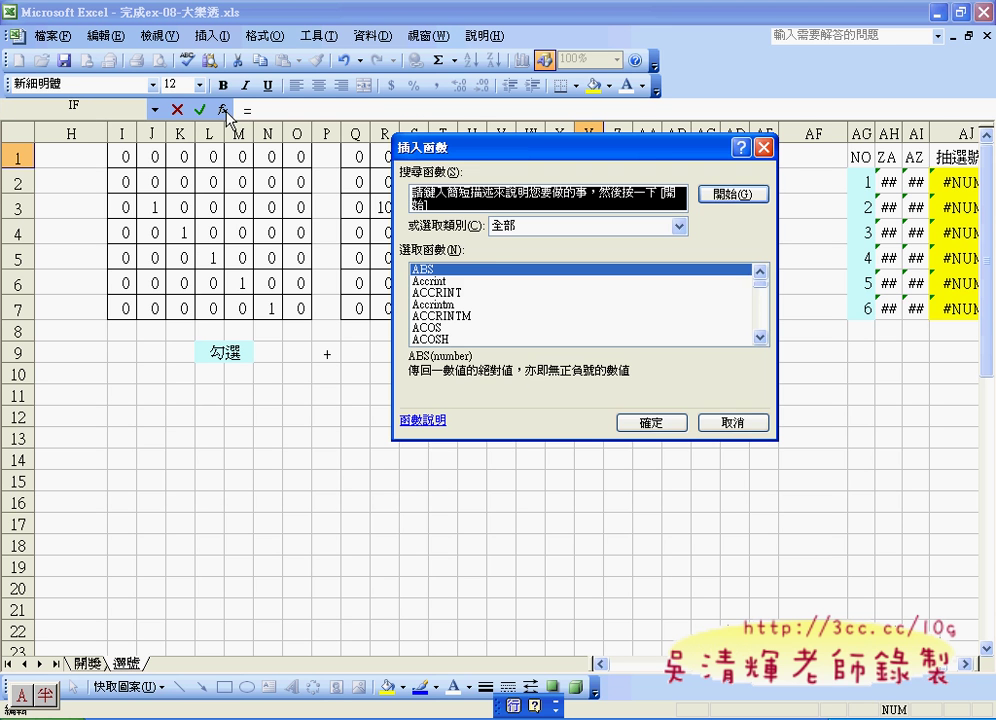
click(510, 227)
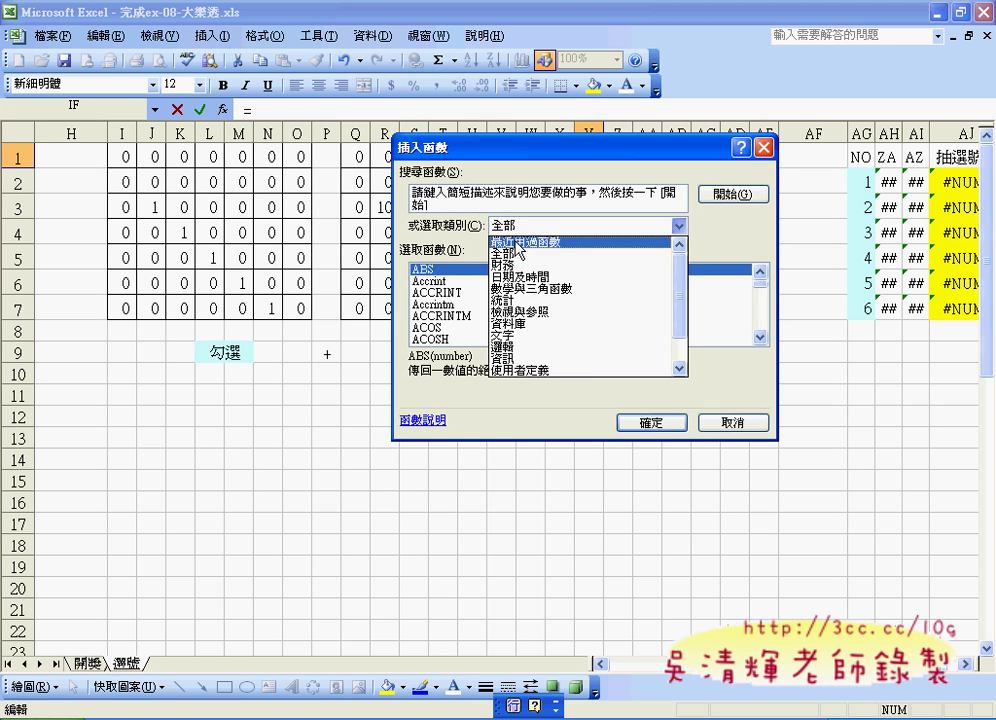
click(524, 248)
click(428, 339)
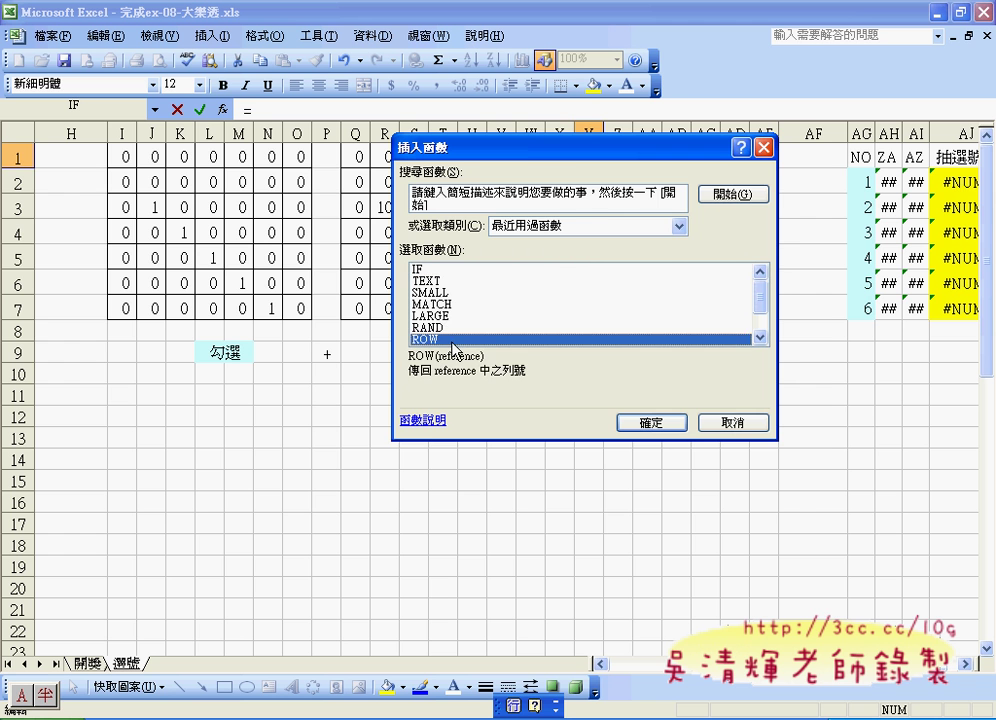
click(652, 423)
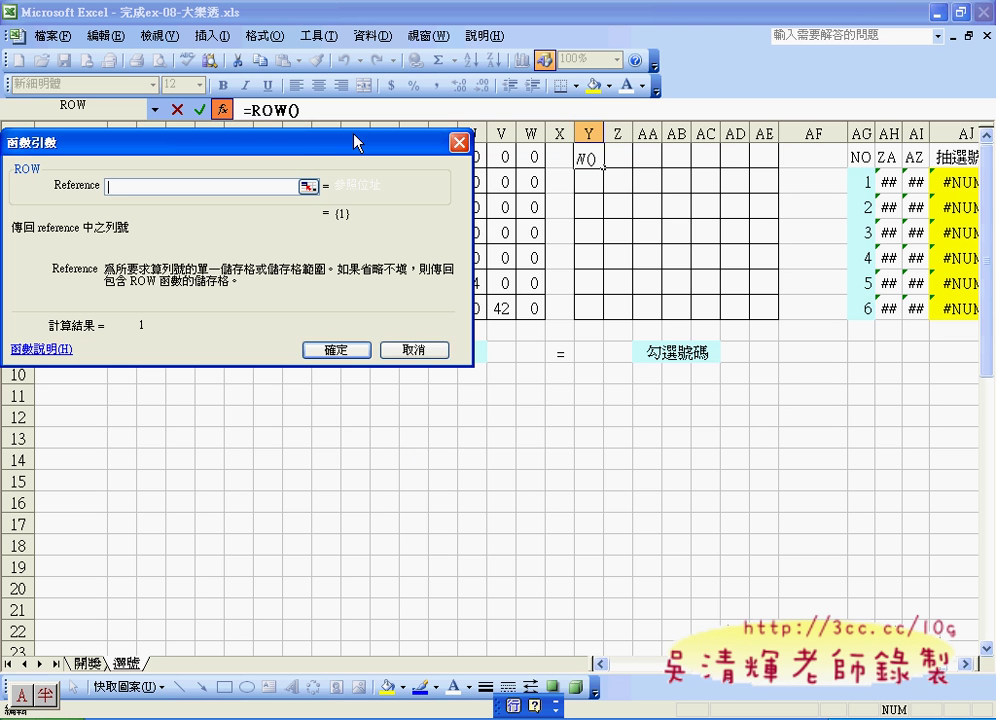
drag(411, 142, 536, 357)
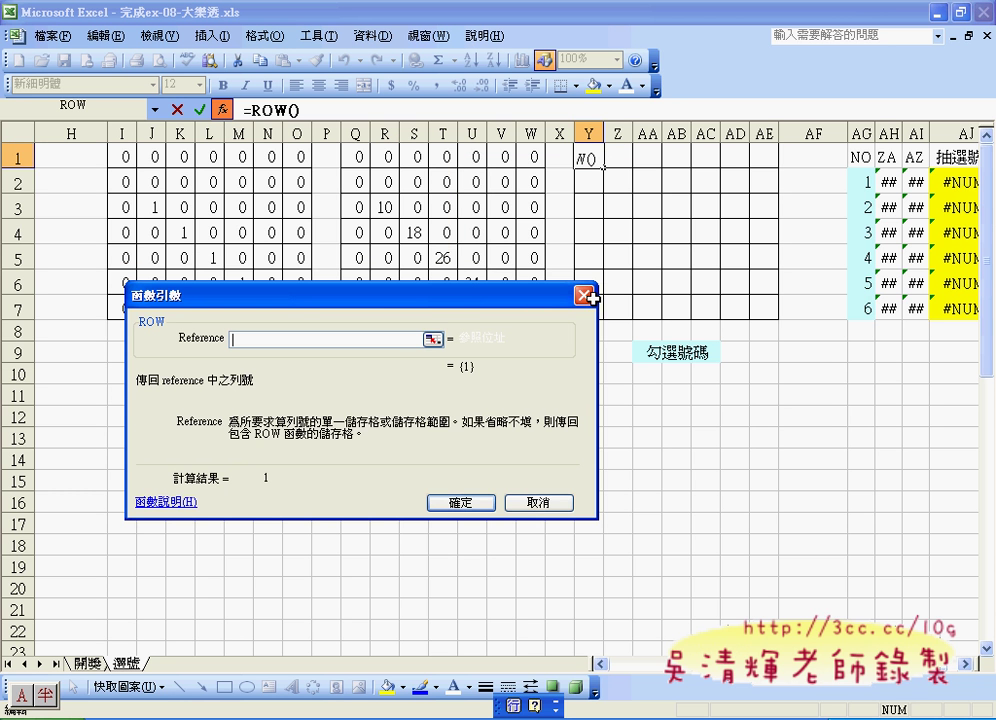
scroll(604, 166, left, 7)
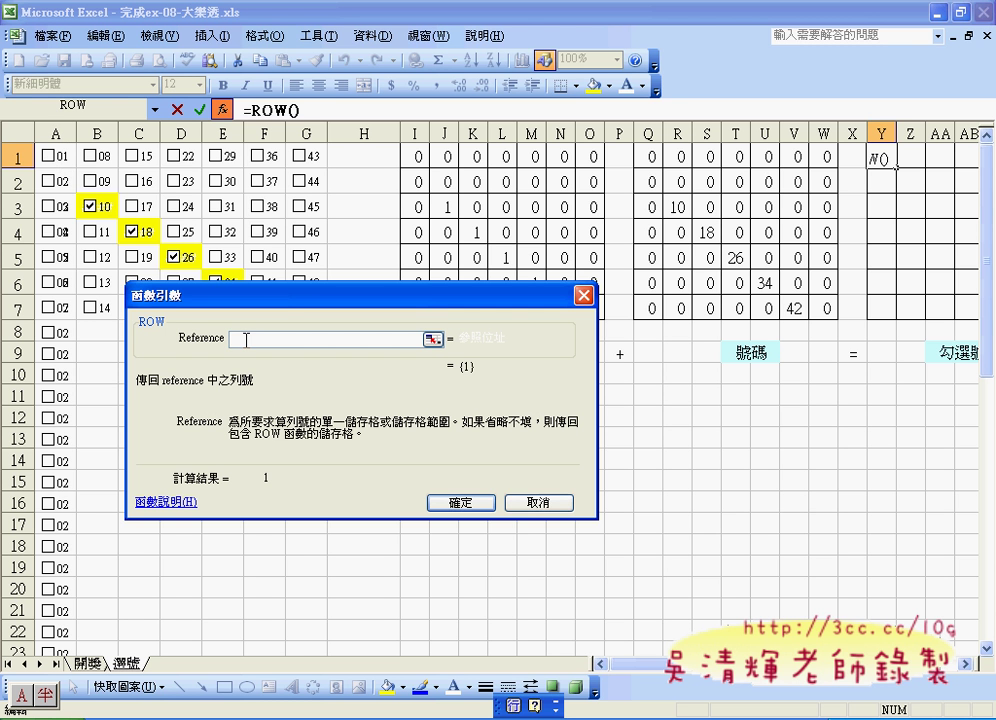
text(A1)
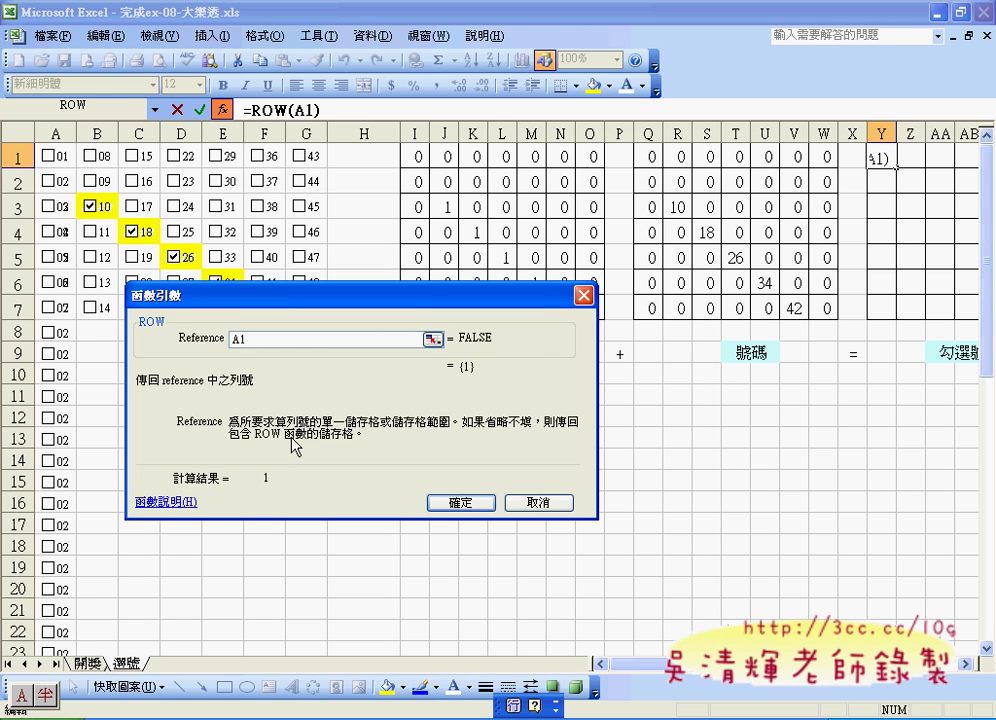
- Confirm =ROW(A1) in Y1, fill it down to Y7 and across to AE7, then reselect Y1
click(461, 502)
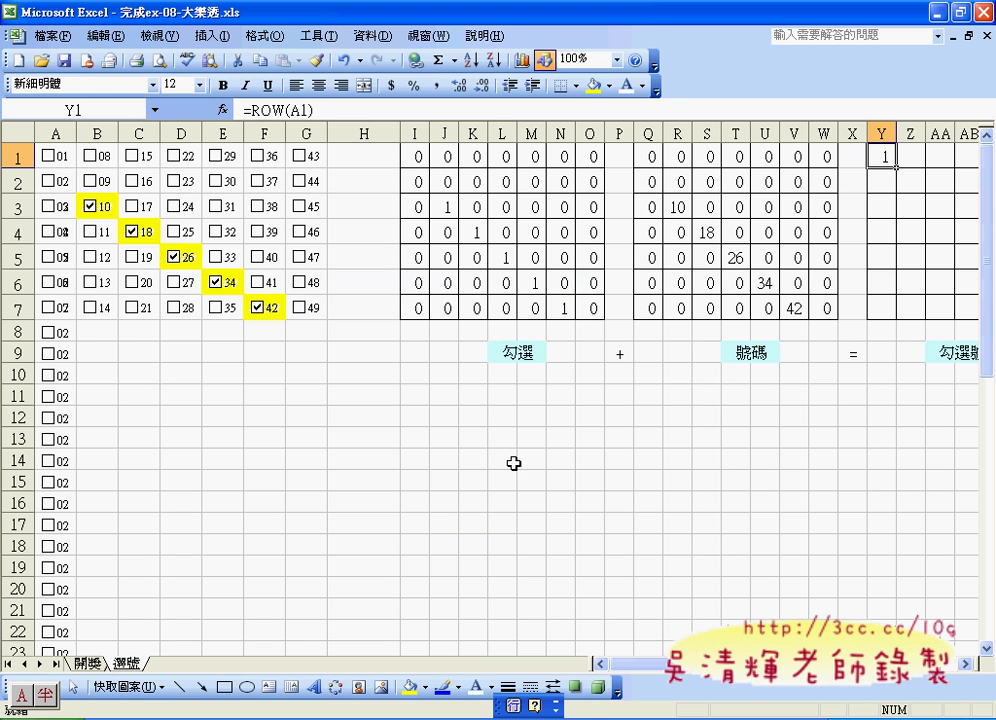
drag(896, 167, 893, 314)
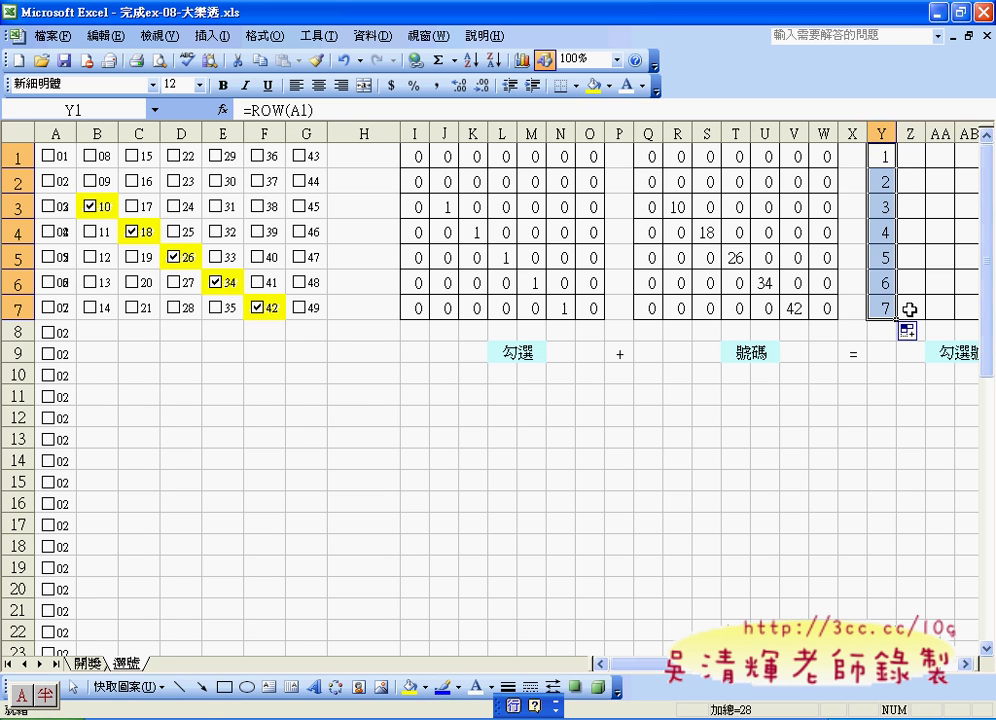
scroll(620, 540, right, 3)
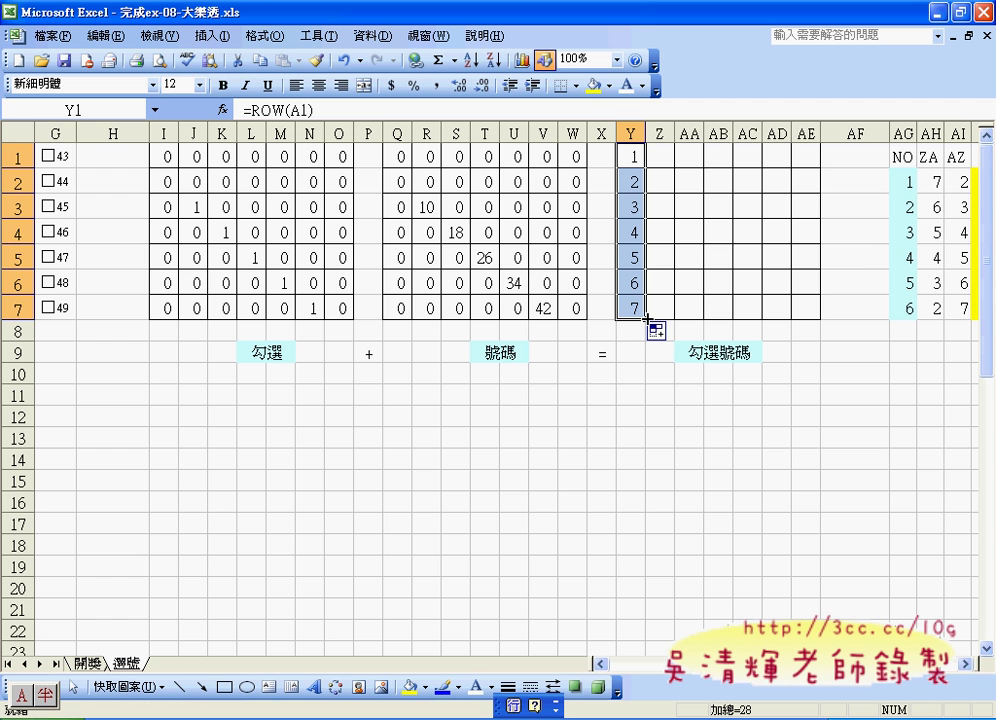
drag(646, 321, 815, 322)
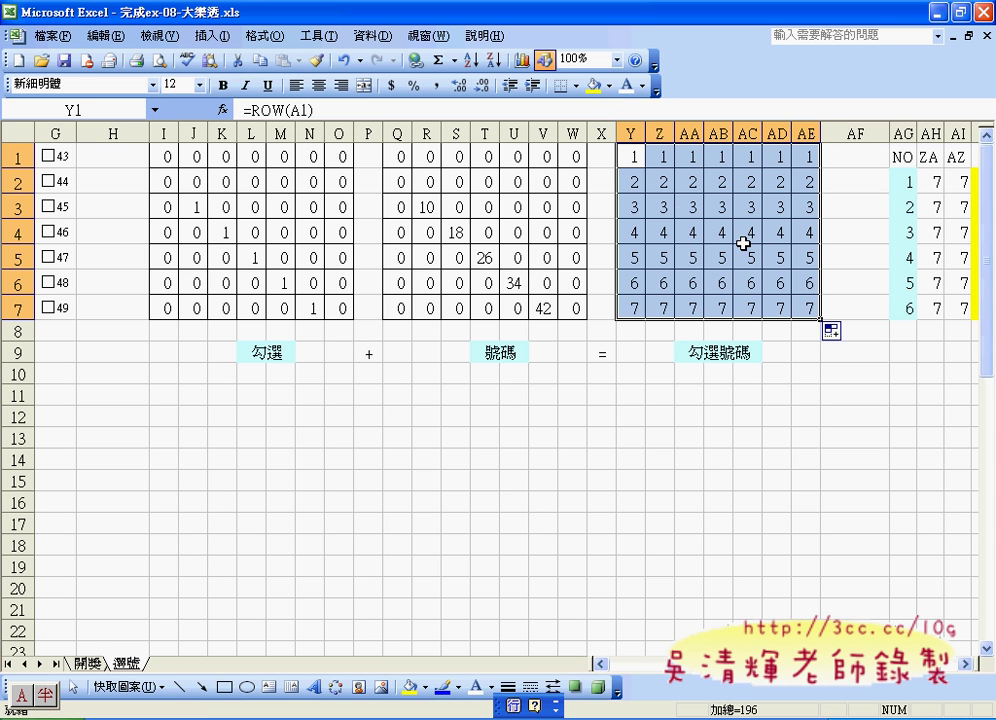
click(627, 157)
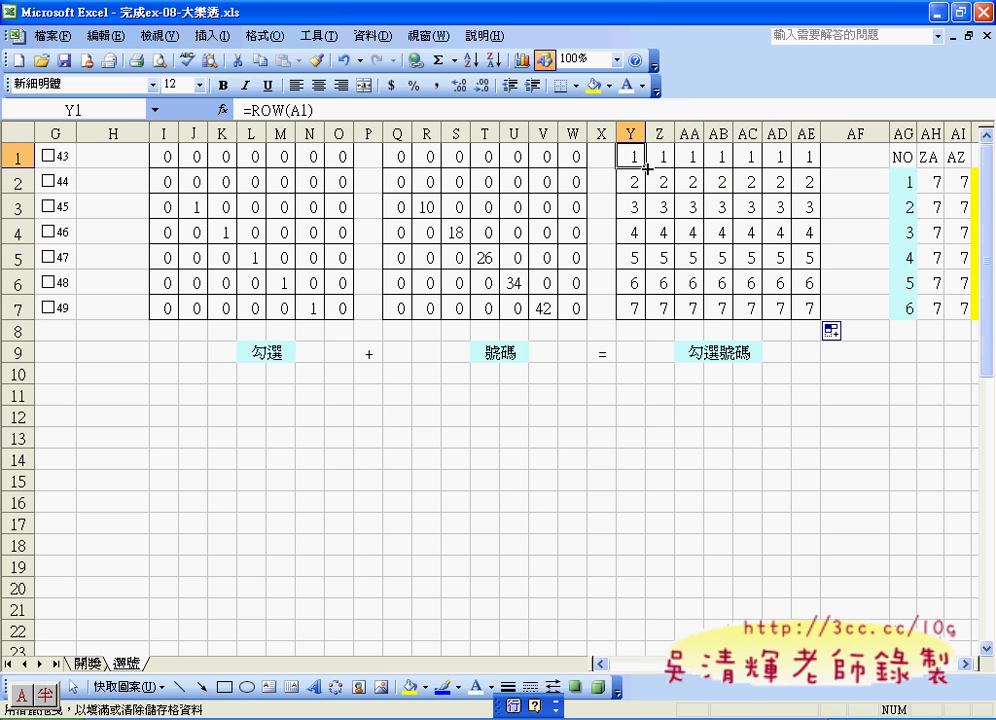
click(389, 106)
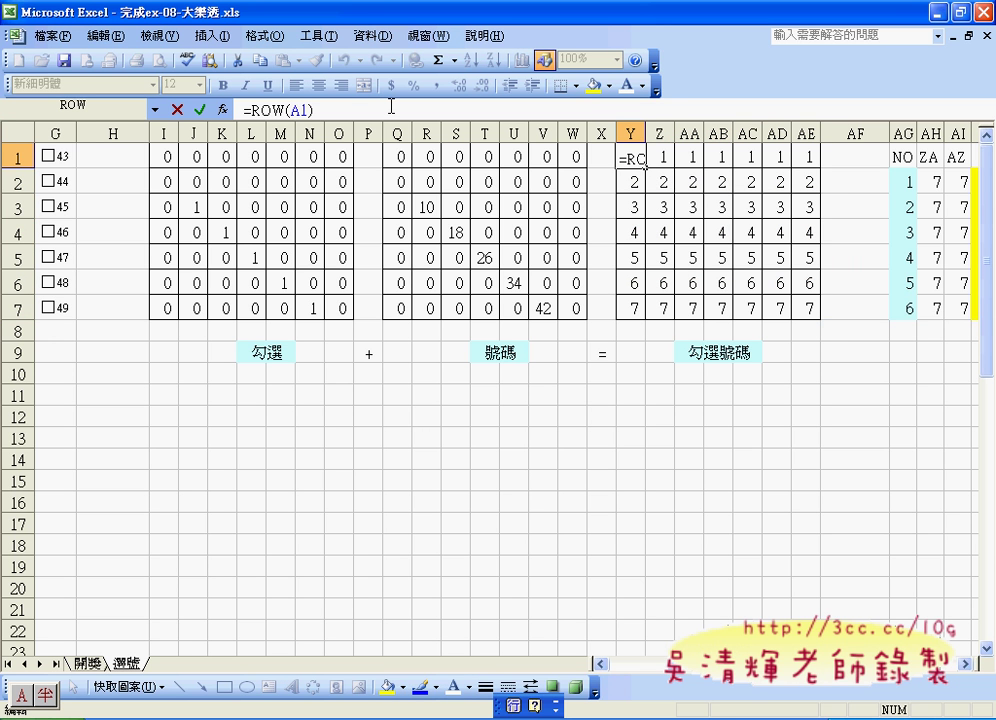
- Append +COLUMN(A1) to Y1's formula using the recently used function list
text(+)
click(156, 110)
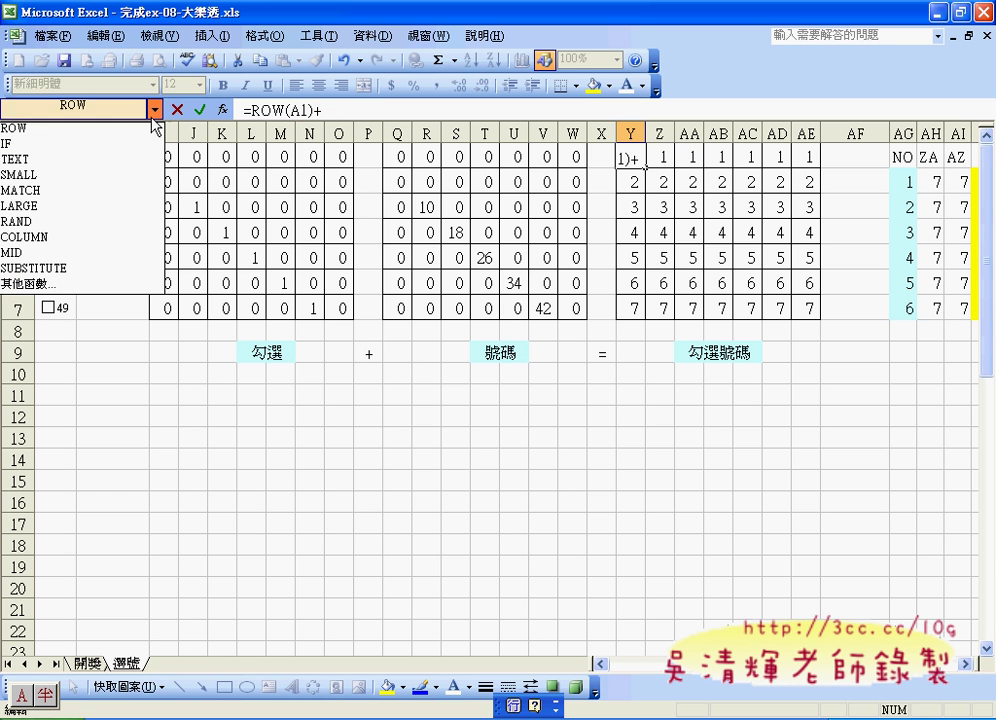
click(119, 240)
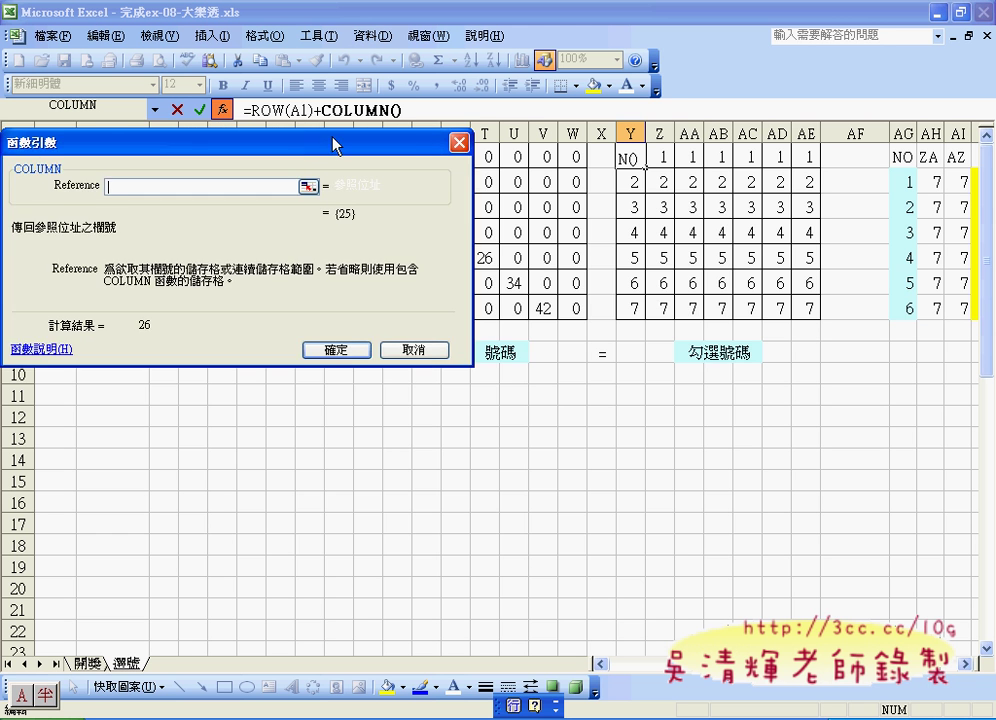
drag(320, 140, 621, 331)
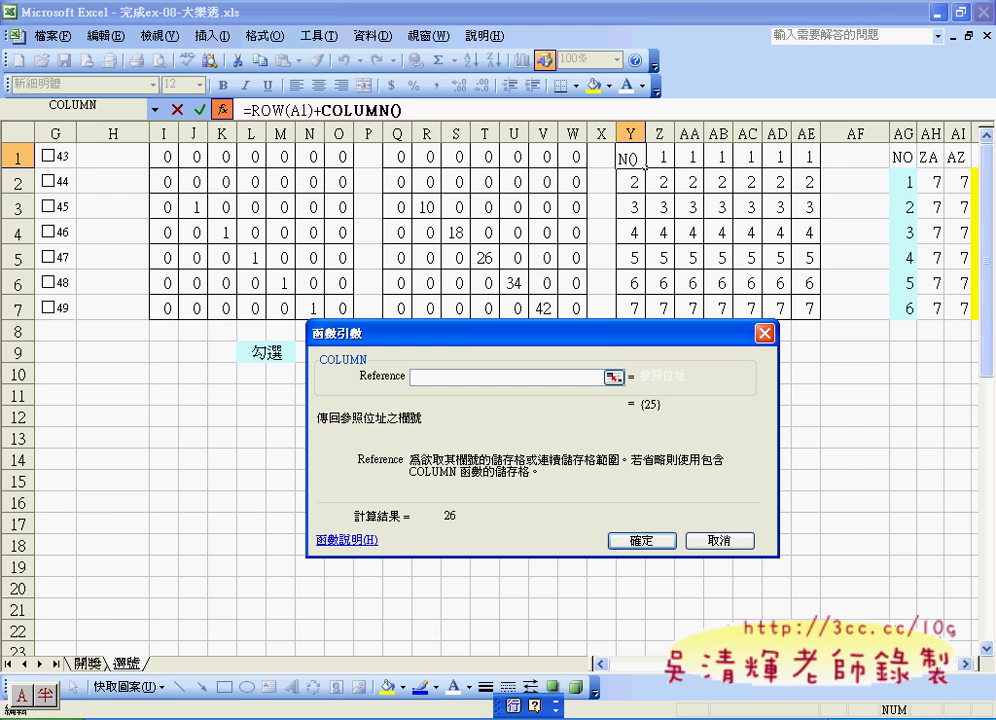
scroll(646, 628, left, 6)
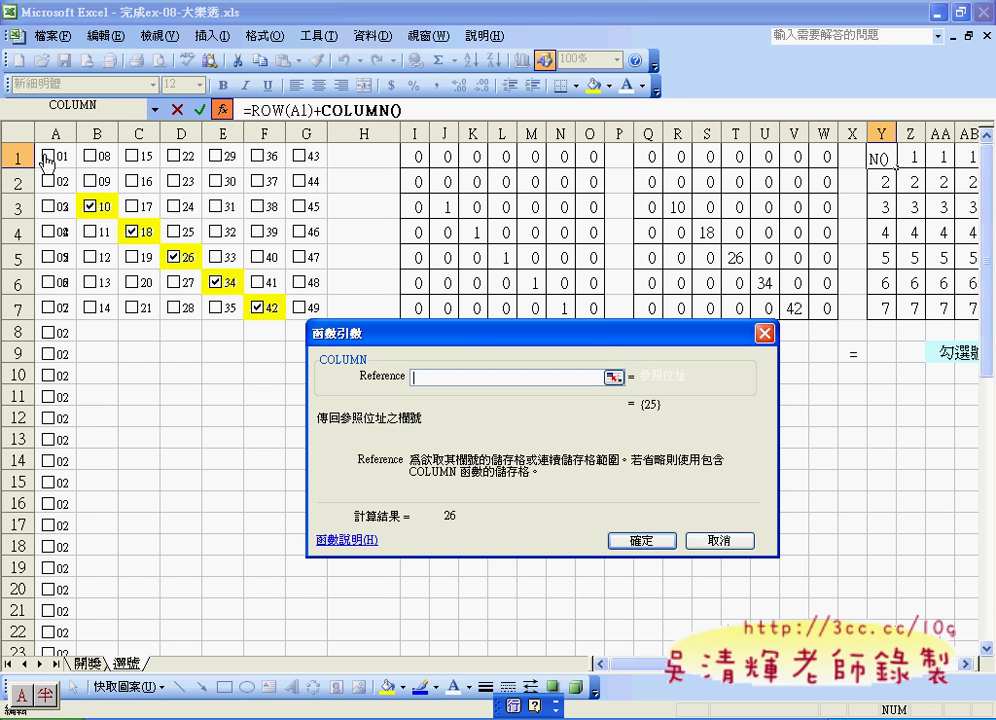
text(A)
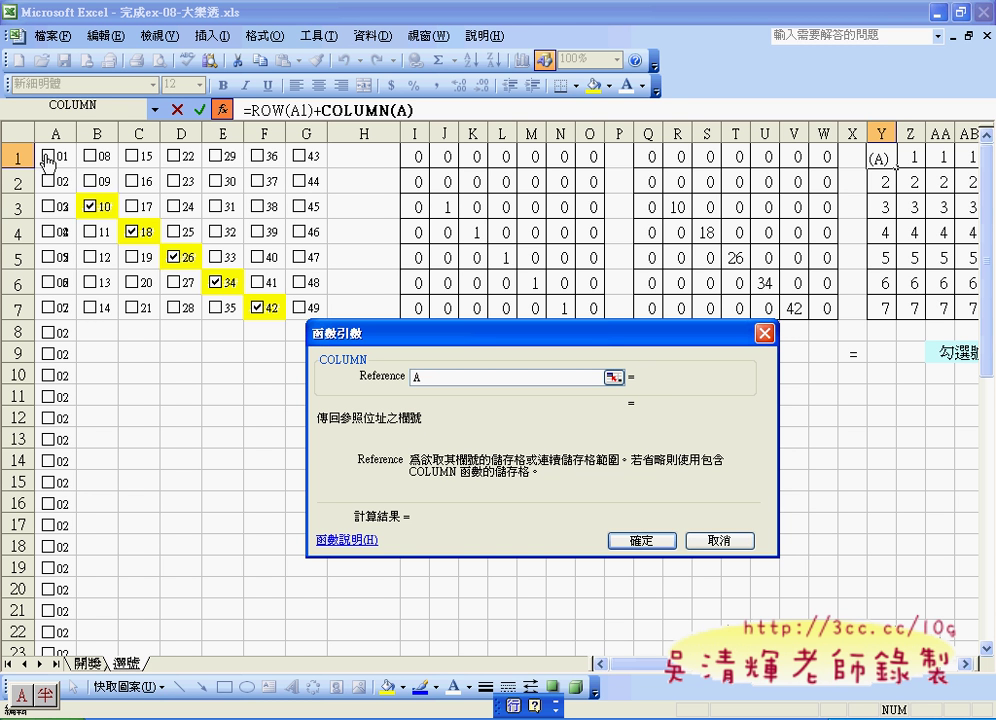
text(1)
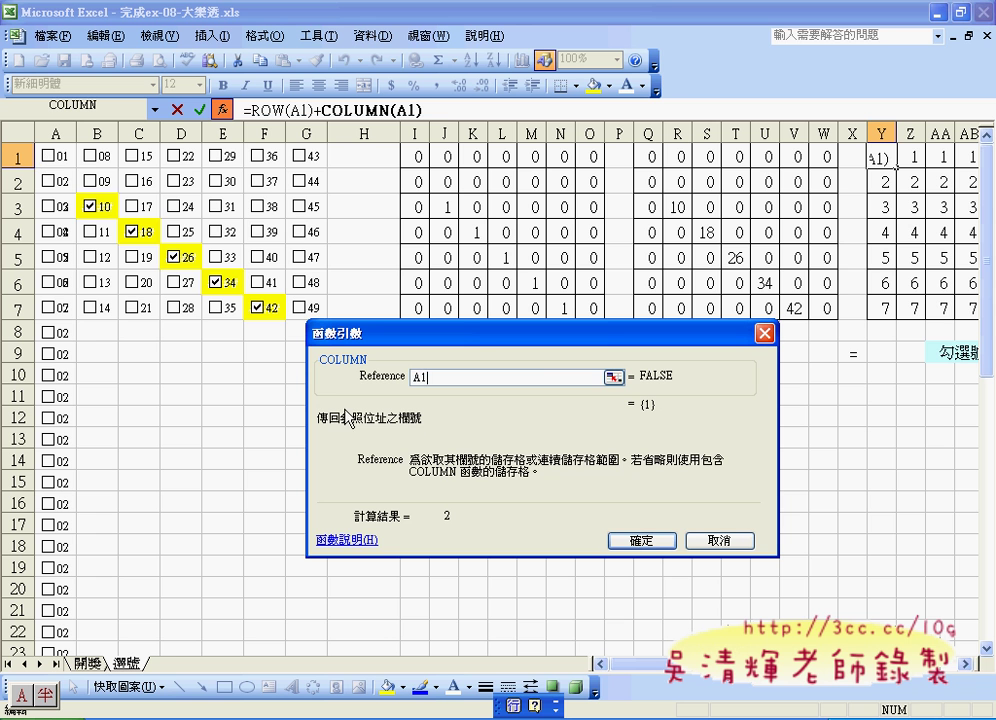
click(648, 541)
- Wrap the column term as (COLUMN(A1)-1)*7 in Y1's formula
click(432, 107)
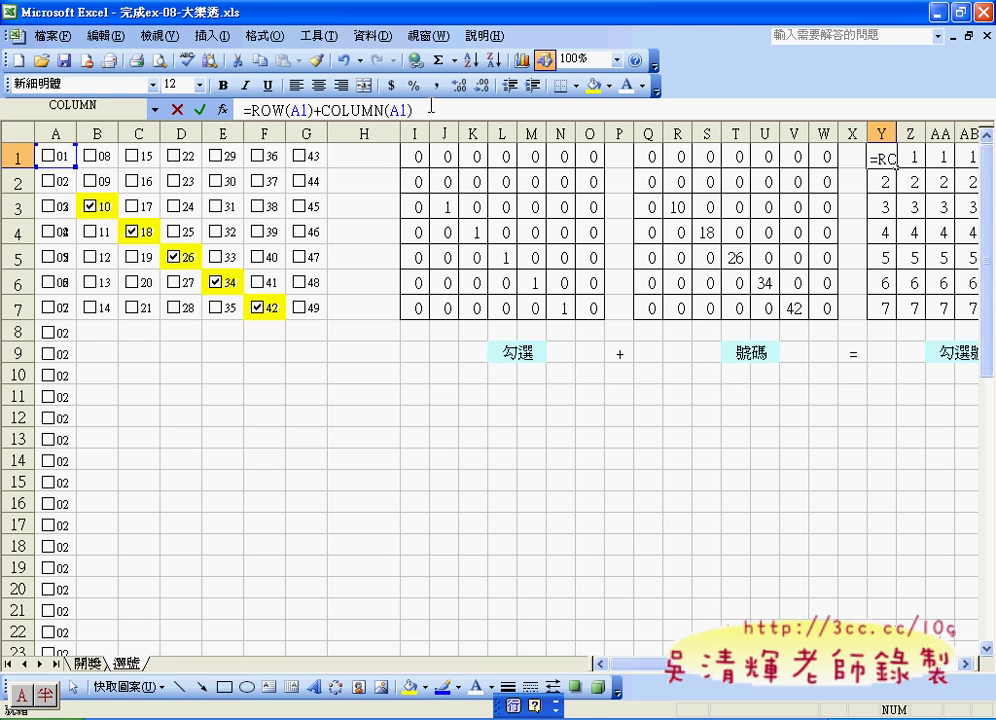
text(-)
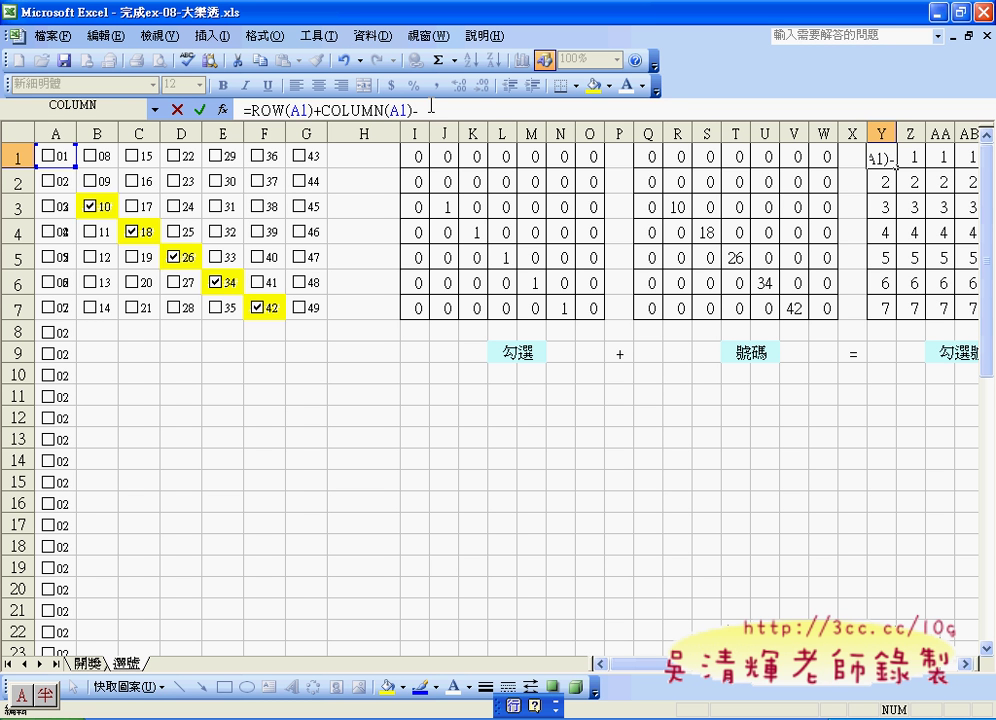
text(1)
click(323, 110)
text(()
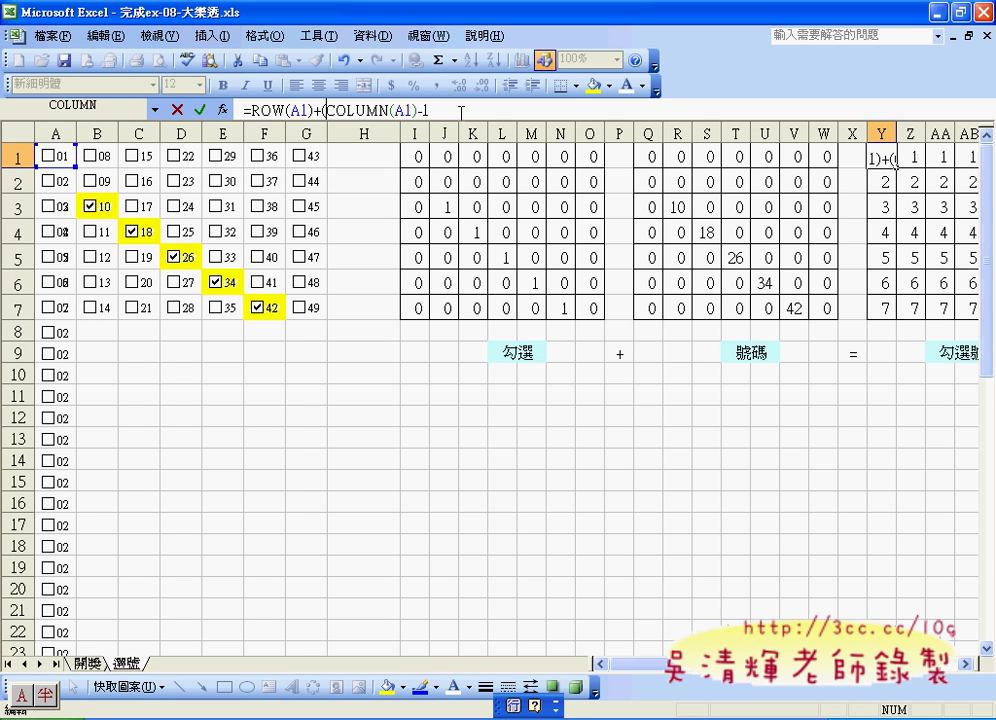
click(455, 112)
text(*7)
- Commit Y1's formula and copy it over the Y1:AE7 grid
click(200, 109)
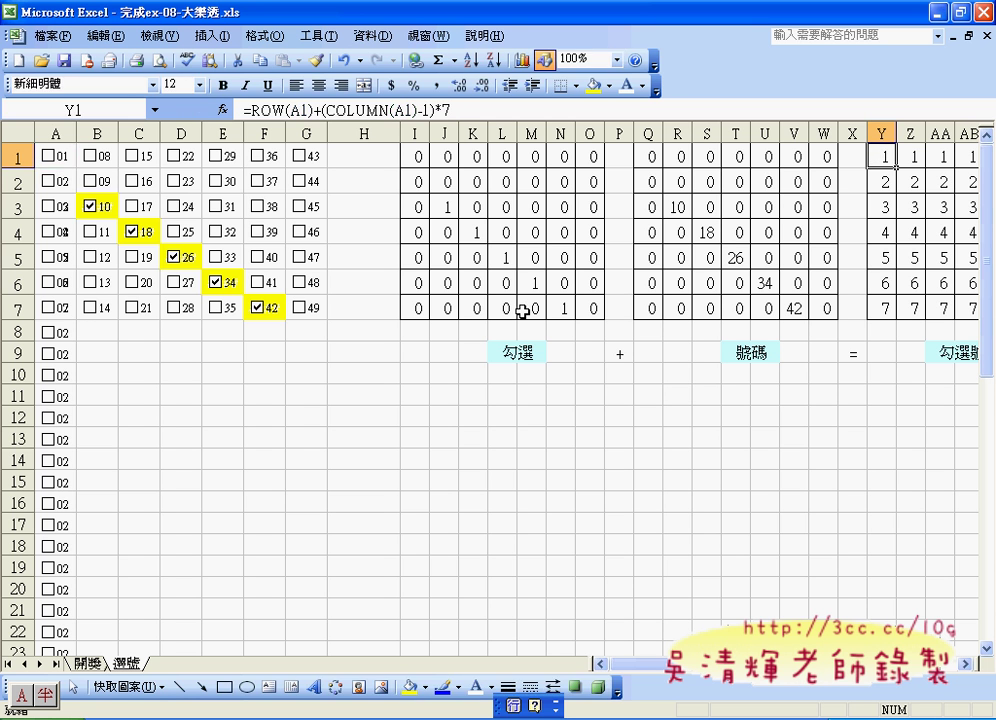
scroll(638, 437, right, 4)
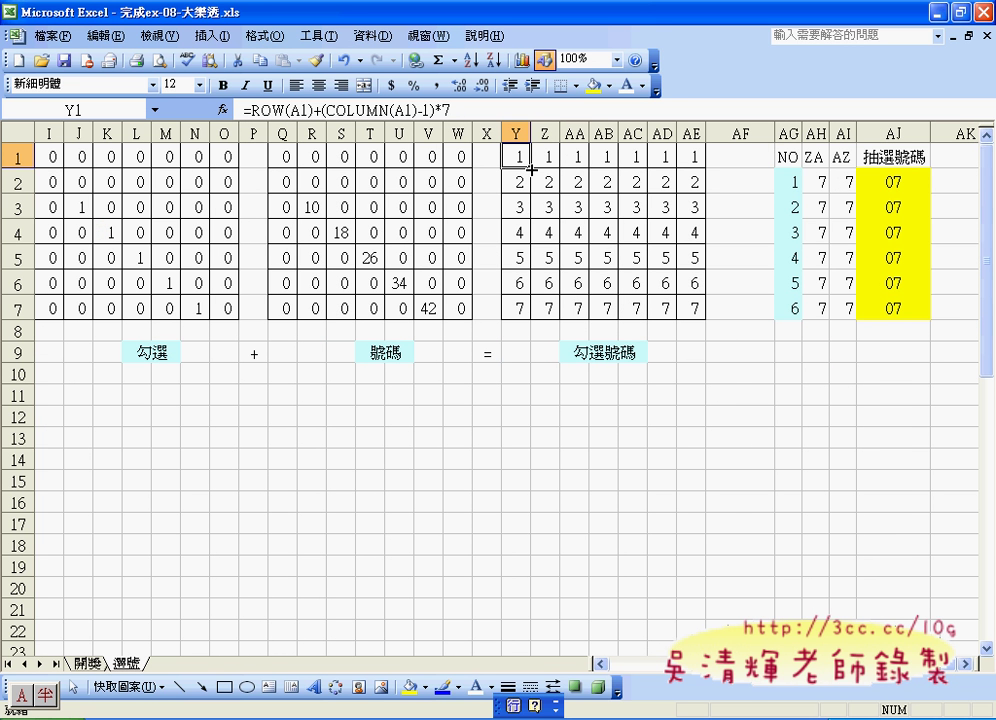
mouse_move(530, 168)
mouse_down()
mouse_move(530, 318)
mouse_move(700, 328)
mouse_up()
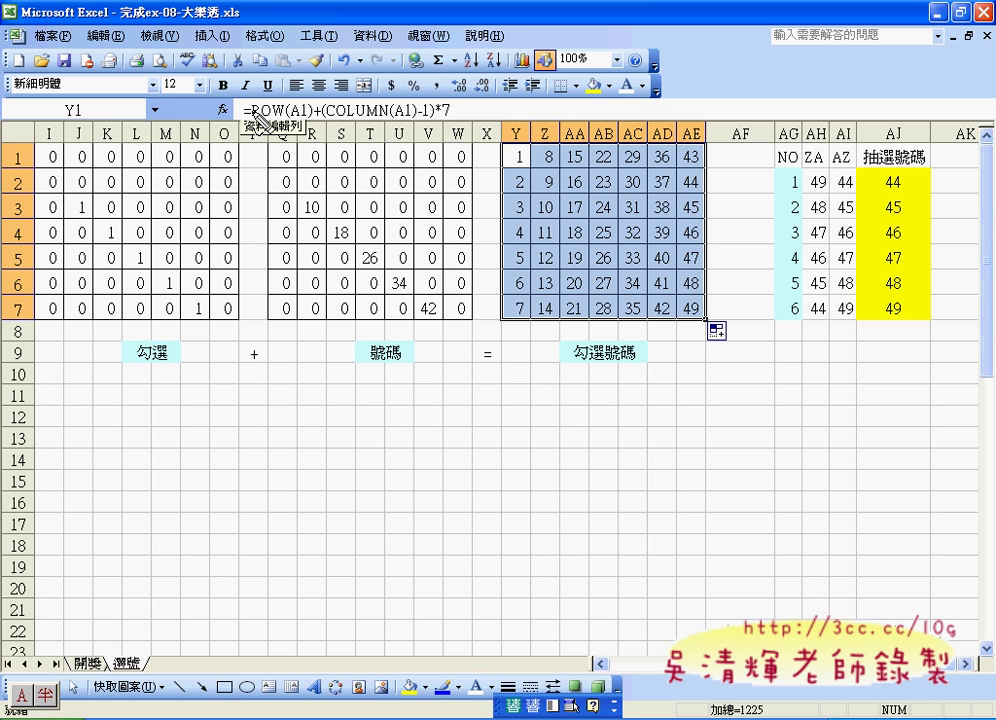
drag(257, 121, 310, 122)
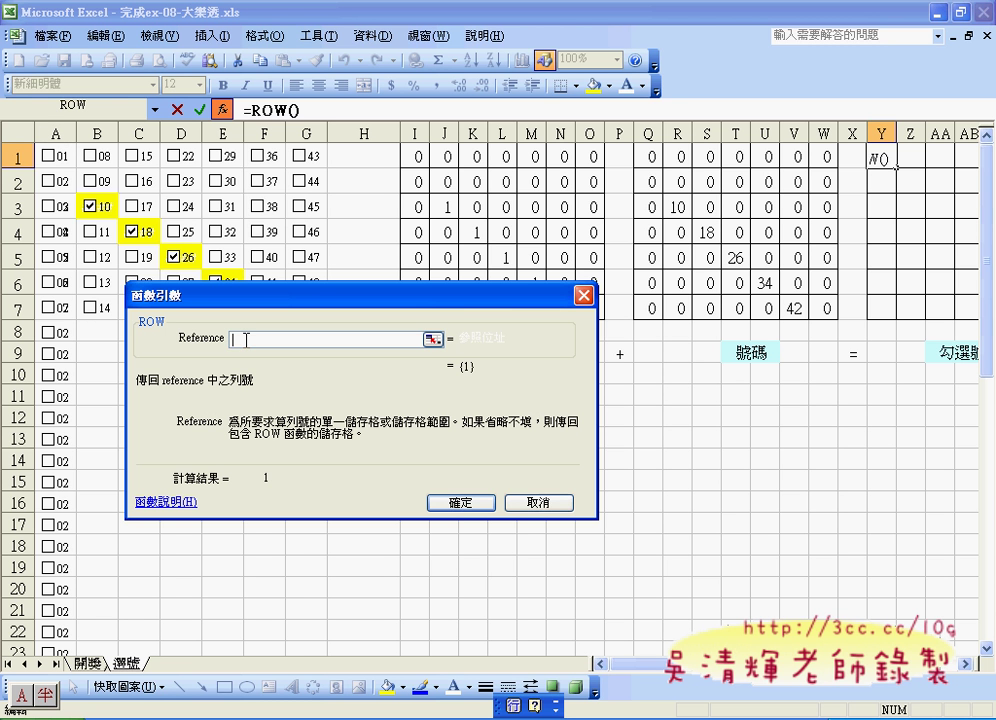
- Enter A1 as the ROW reference so Y1 holds =ROW(A1) showing 1
text(A1)
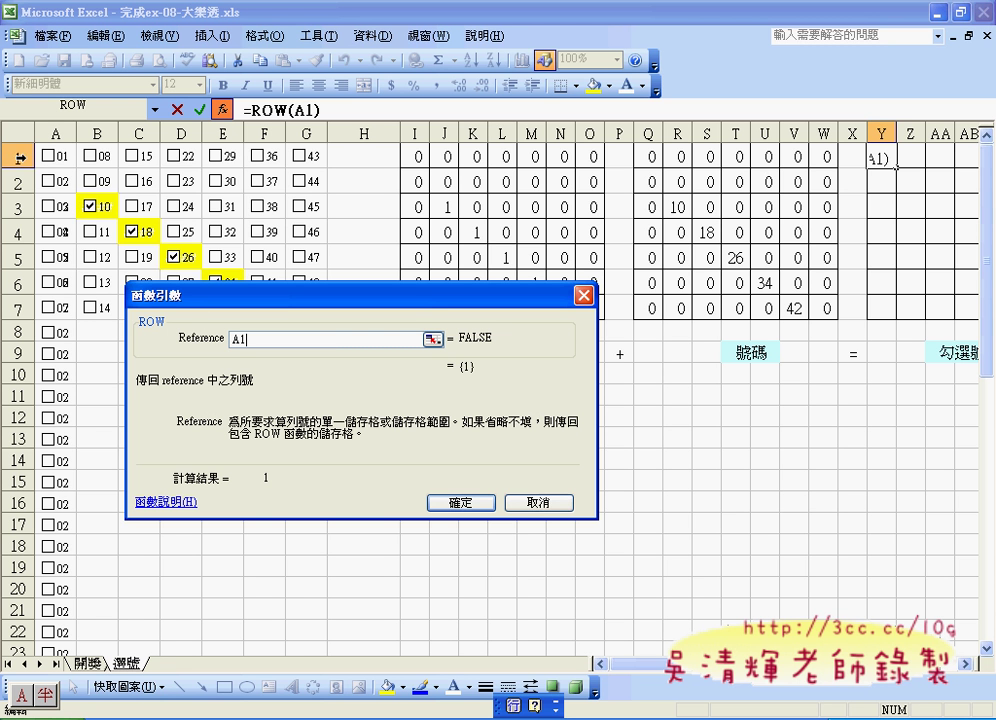
click(493, 502)
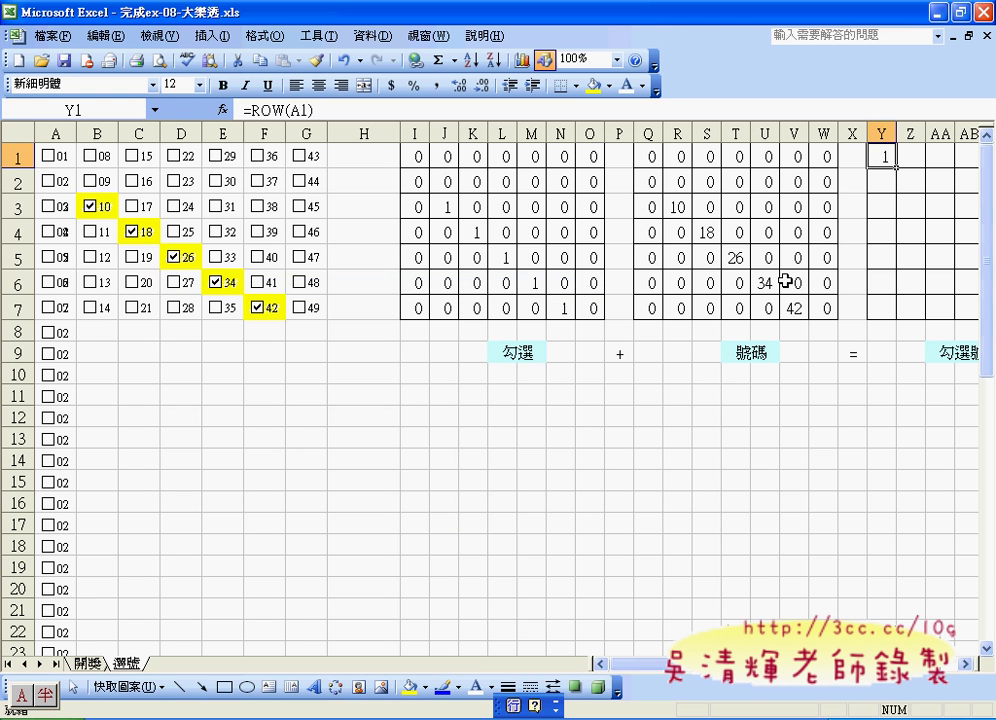
- Fill =ROW(A1) from Y1 down to Y7 and across to AE7, then reselect Y1
drag(897, 168, 895, 309)
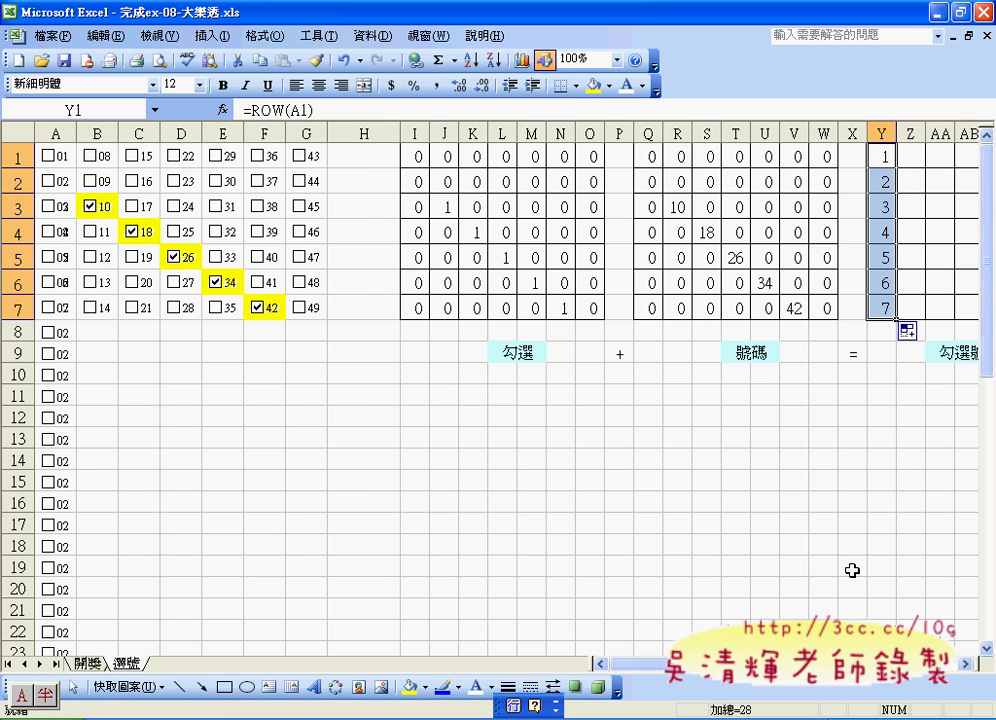
scroll(500, 518, right, 6)
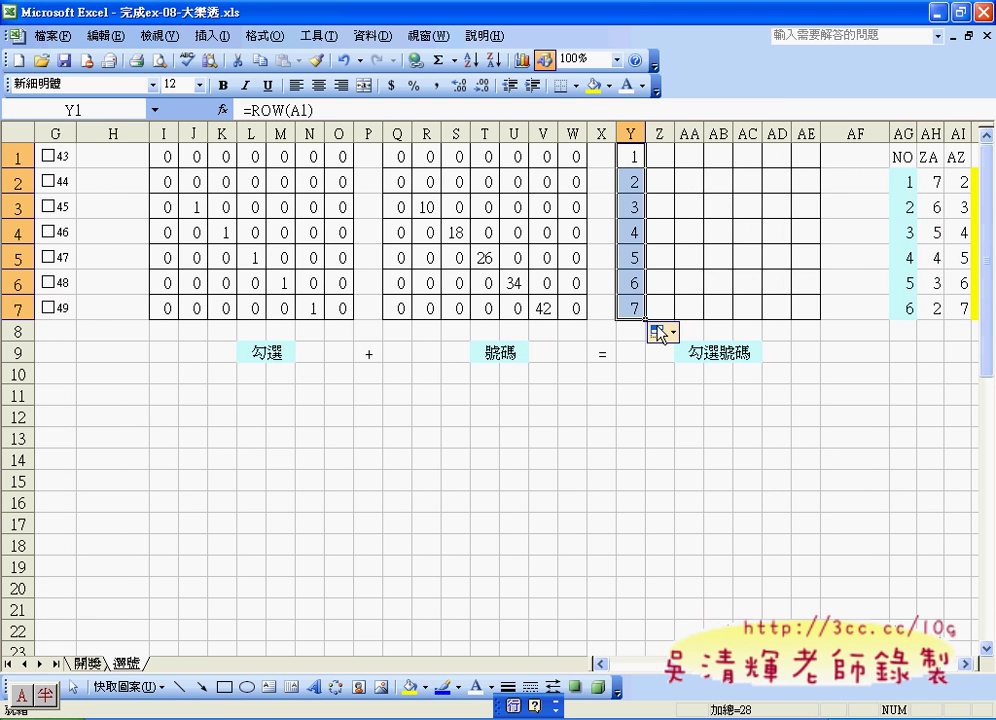
drag(645, 320, 808, 322)
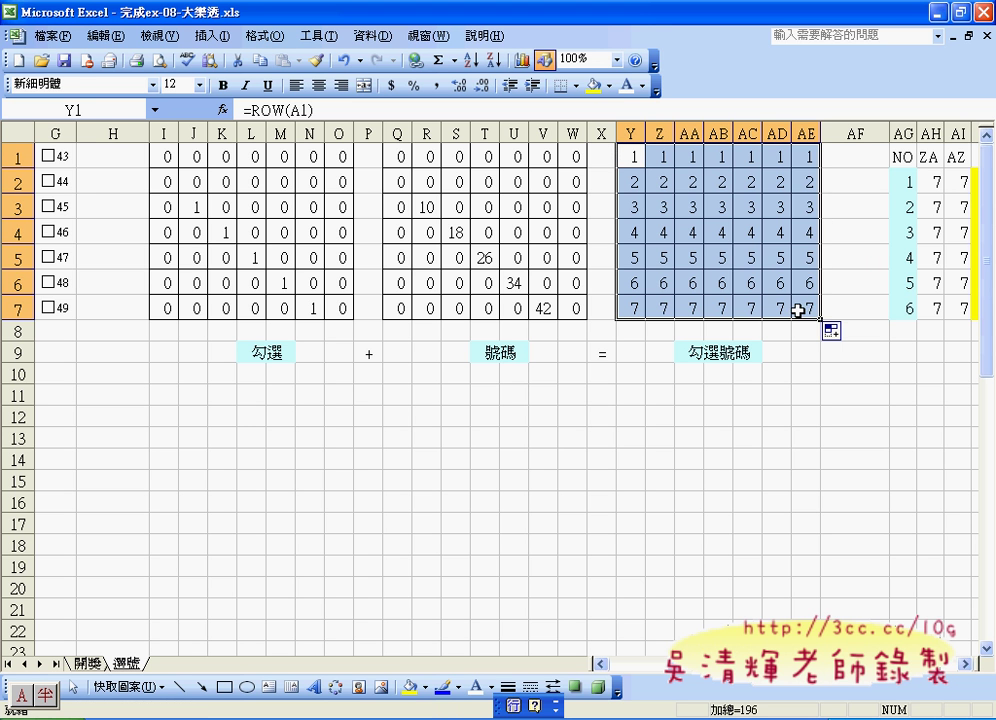
click(627, 157)
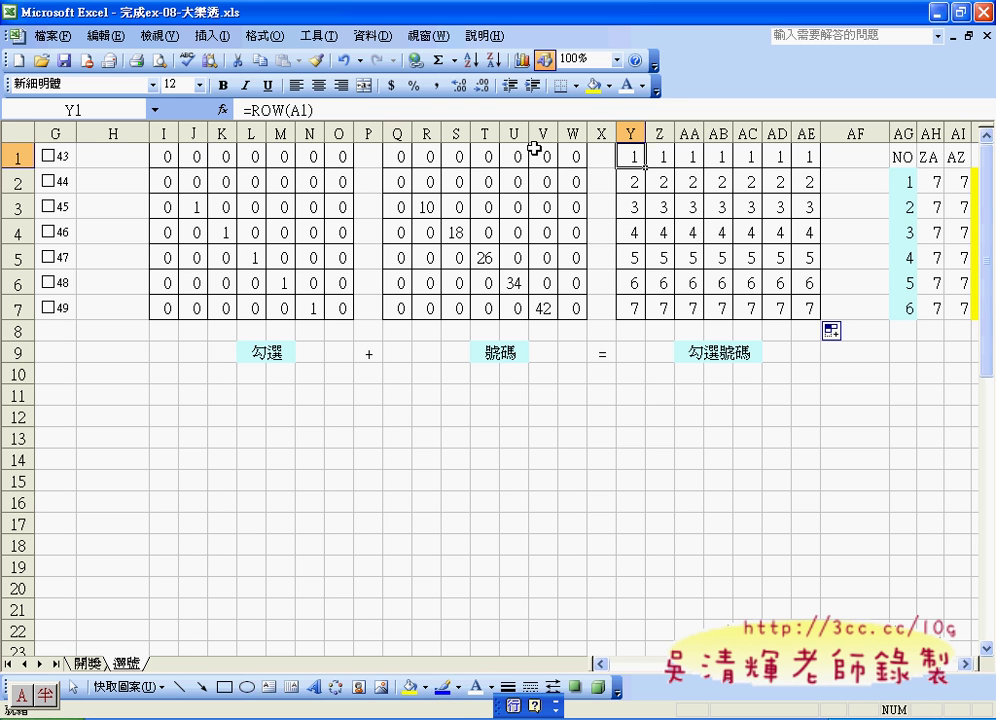
click(372, 104)
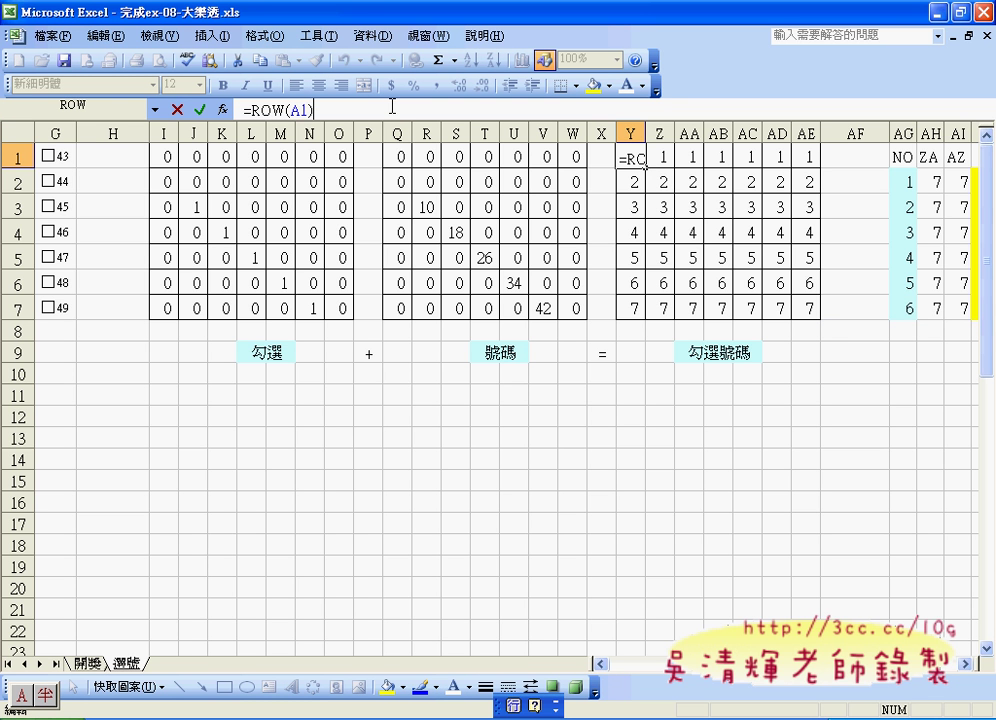
- Rebuild Y1 as =ROW(A1) via Insert Function's Most Recently Used list
text(+)
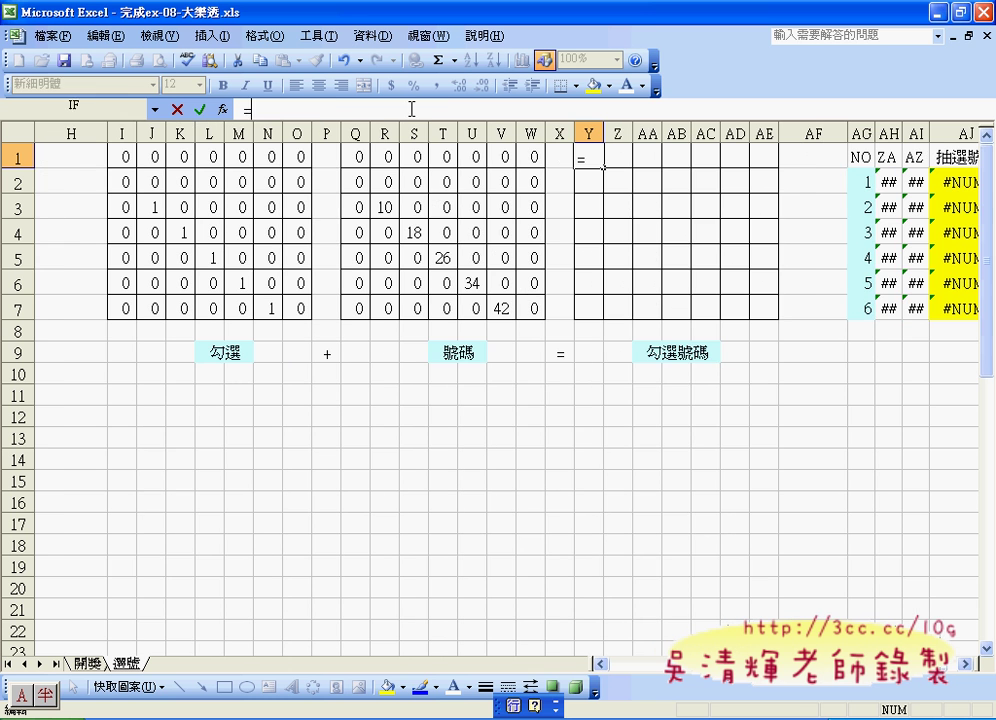
click(222, 108)
click(520, 226)
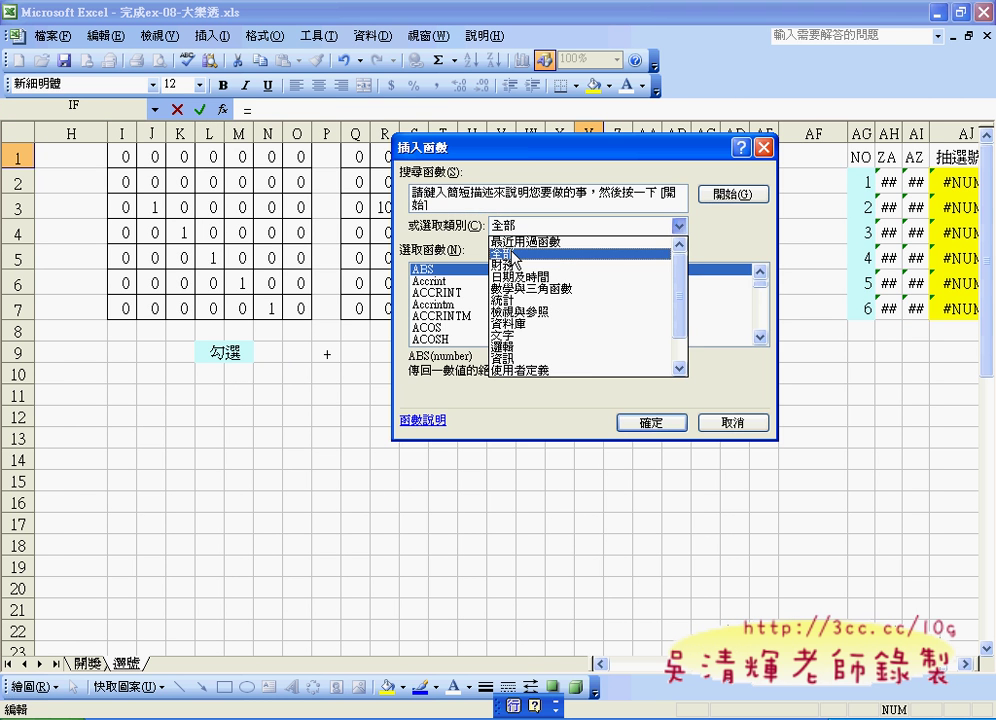
click(500, 241)
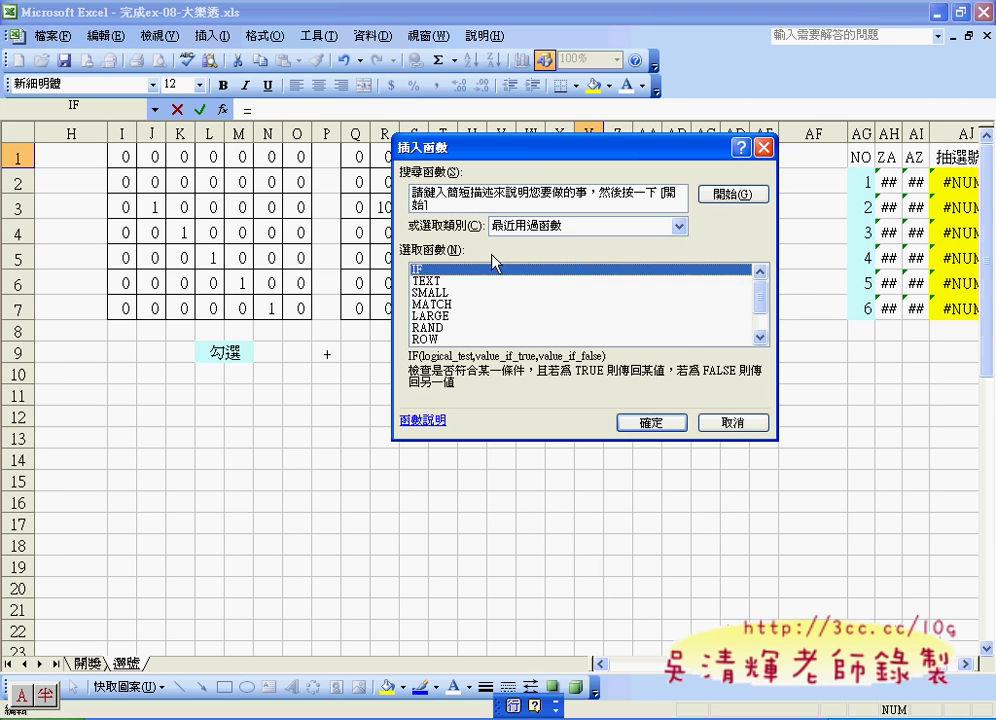
click(449, 339)
click(650, 422)
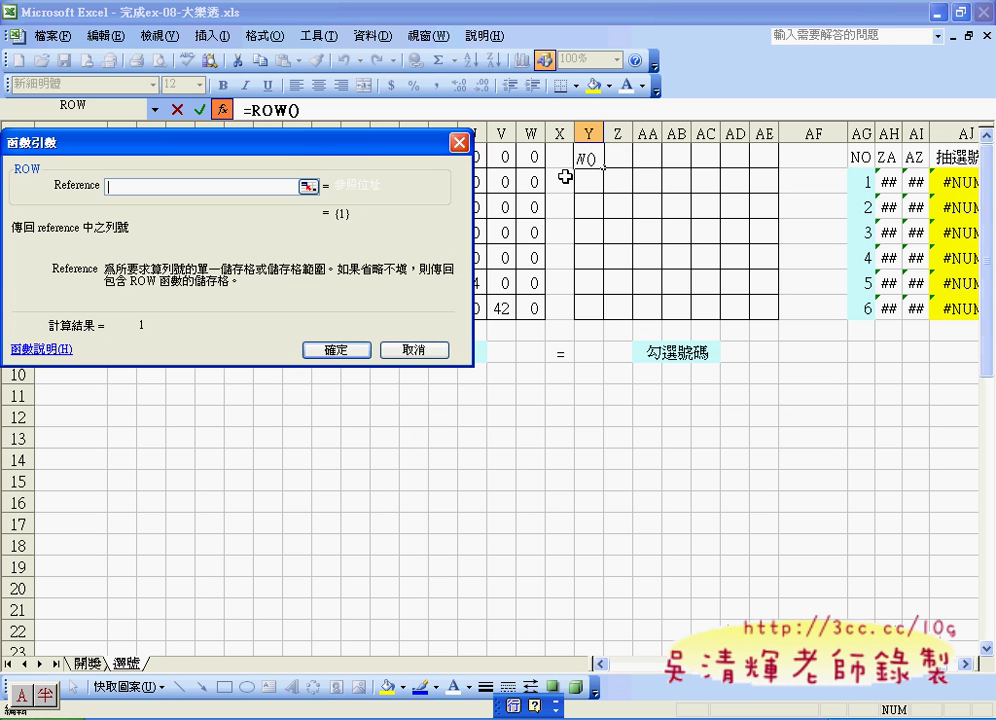
drag(438, 137, 562, 290)
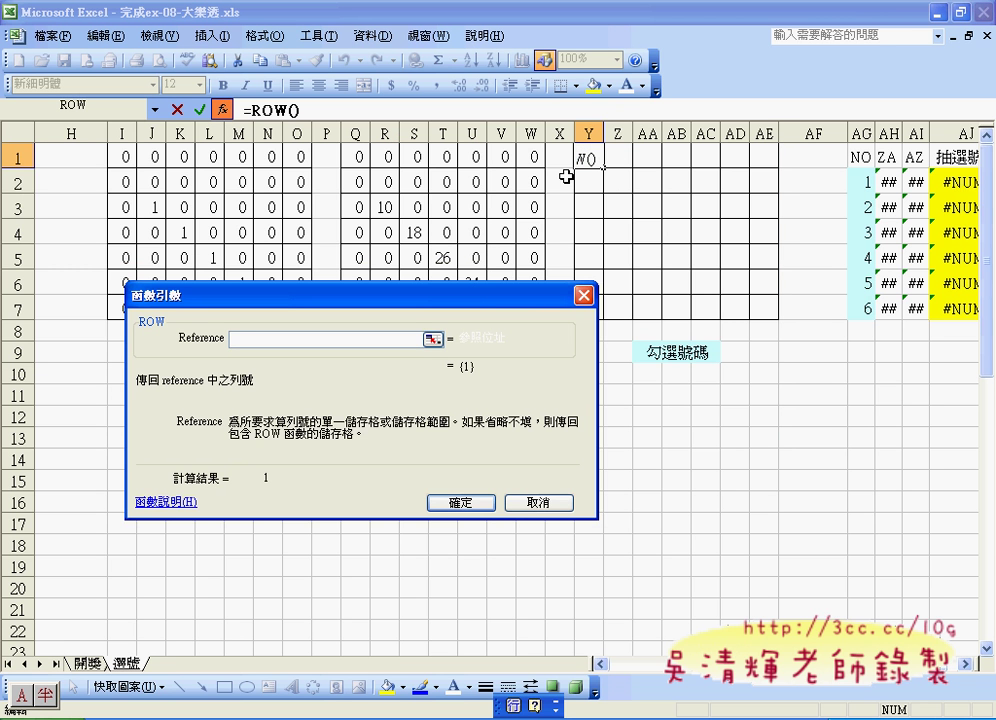
scroll(881, 206, left, 2)
scroll(881, 206, left, 2)
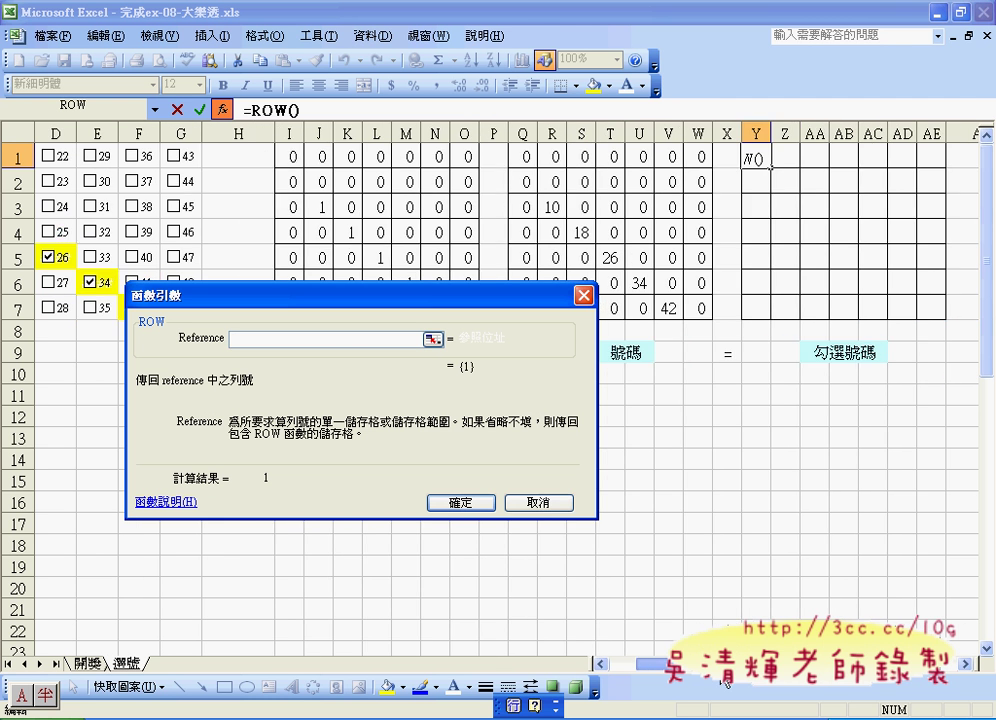
scroll(881, 206, left, 3)
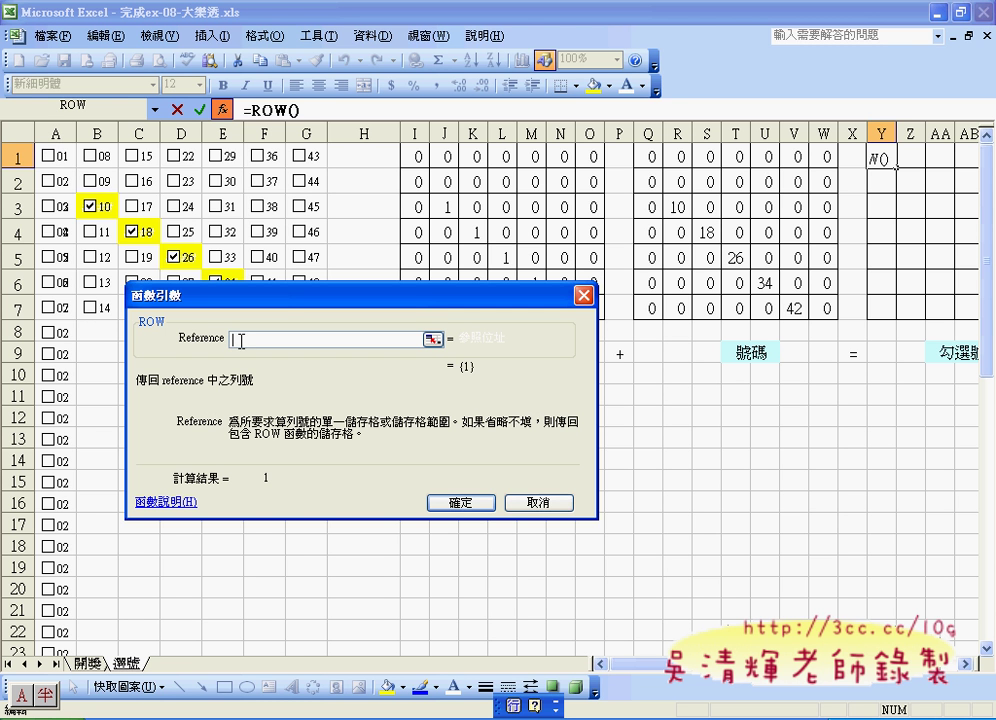
text(A)
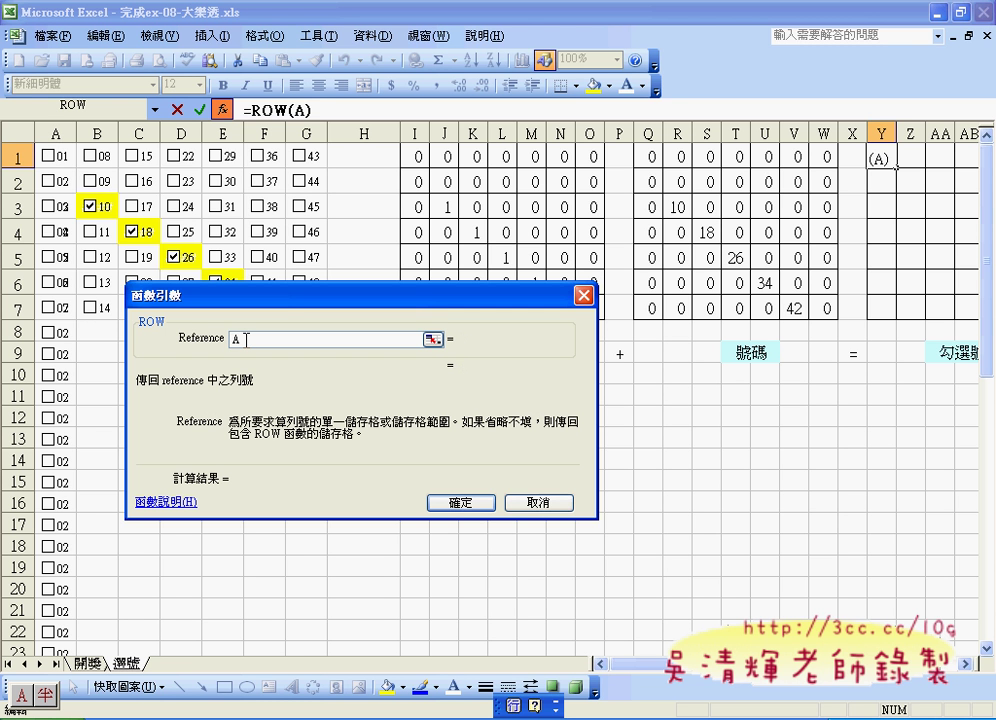
text(1)
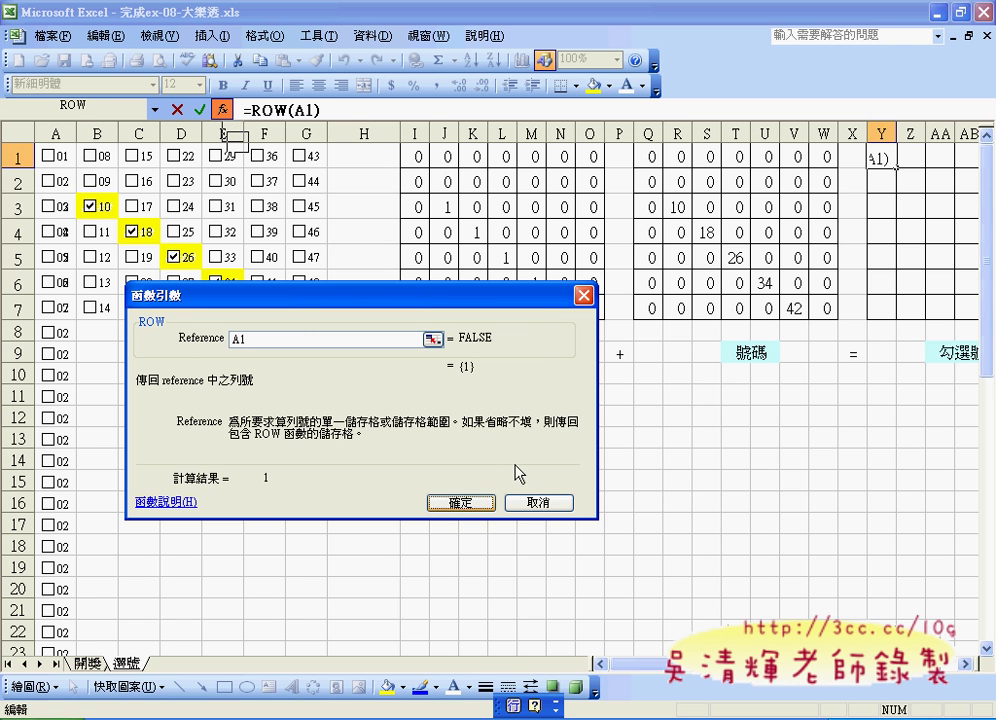
key(Return)
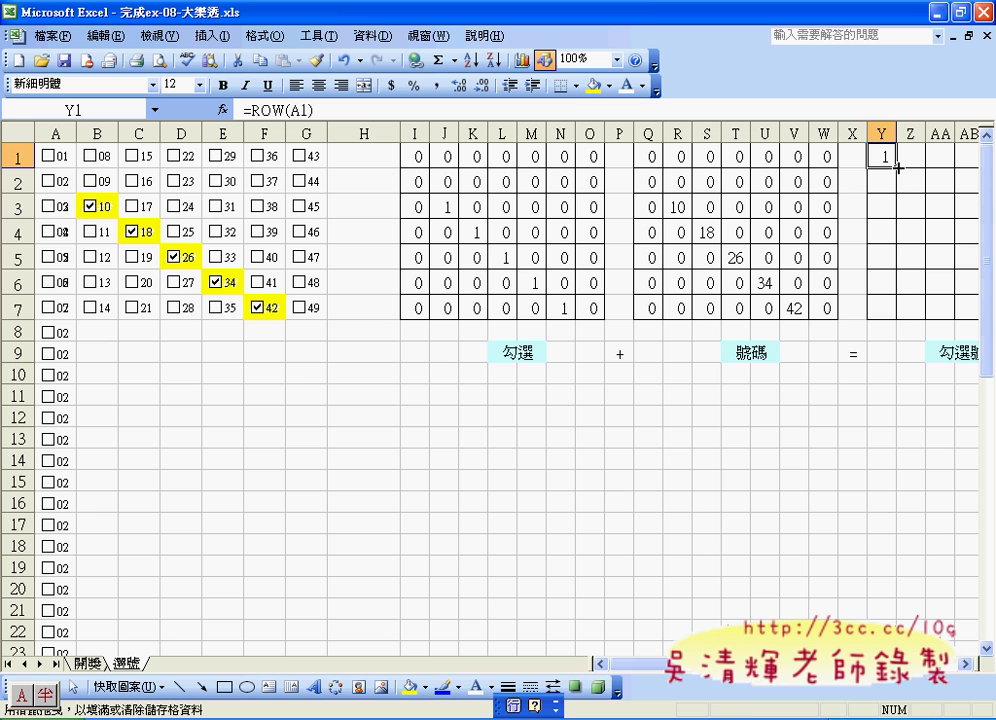
- Fill =ROW(A1) down to Y7 and across through AE7, then reselect Y1
drag(897, 168, 896, 310)
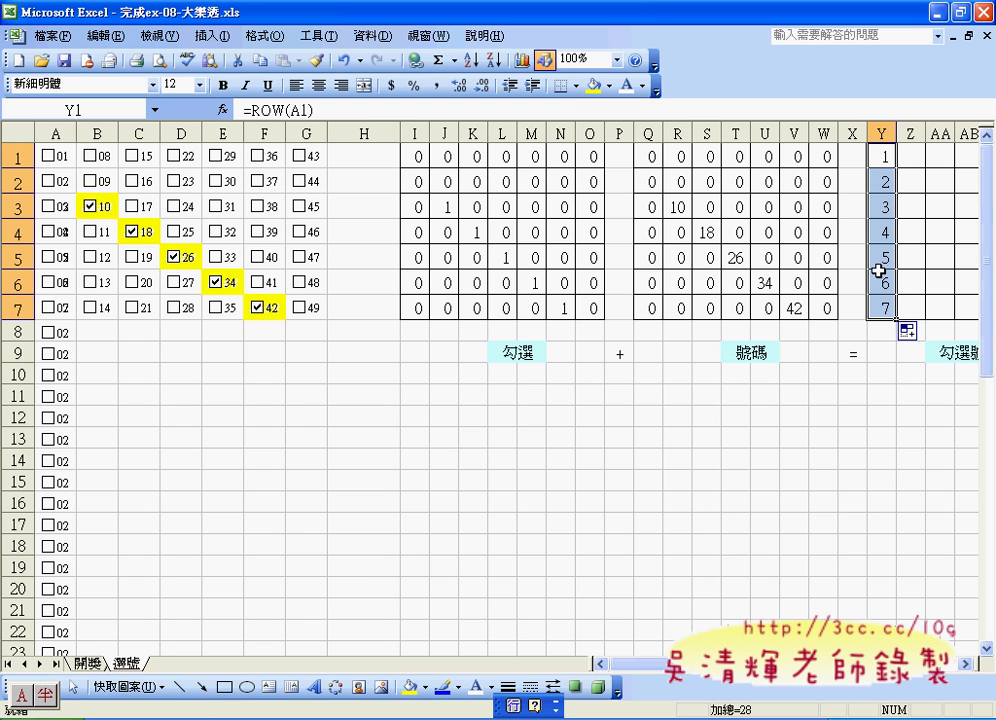
scroll(500, 517, right, 5)
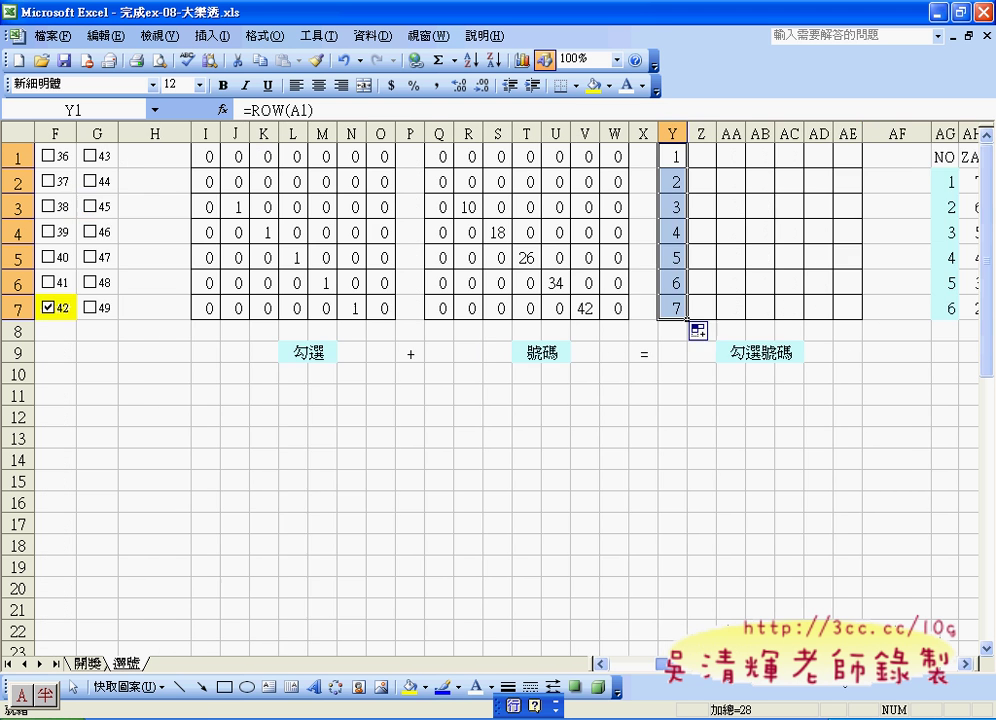
scroll(627, 356, right, 1)
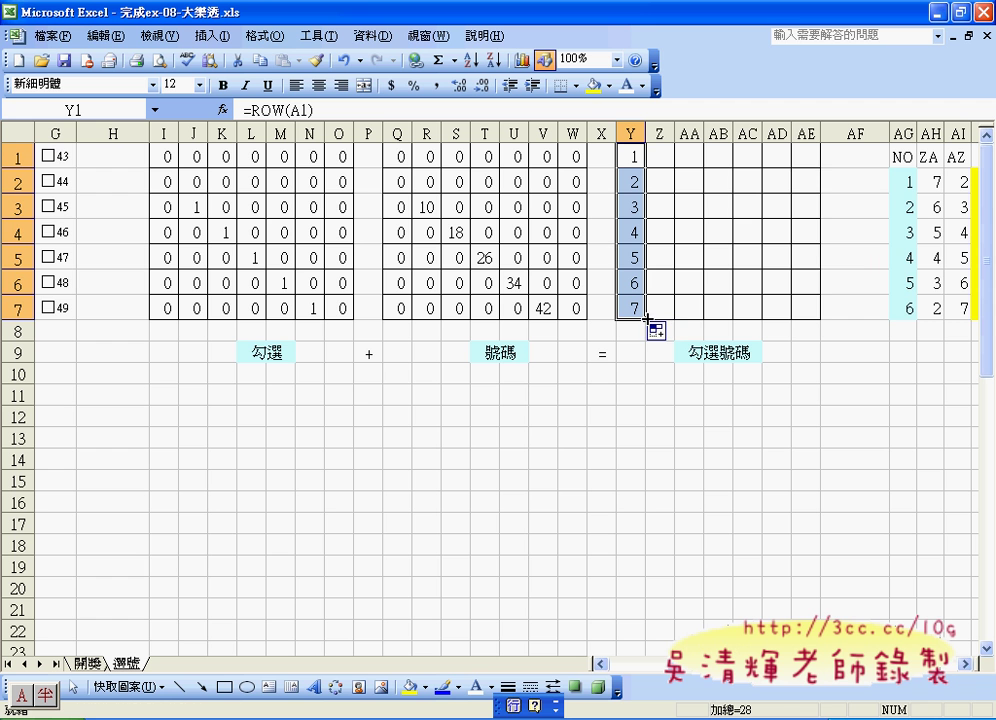
drag(646, 318, 811, 320)
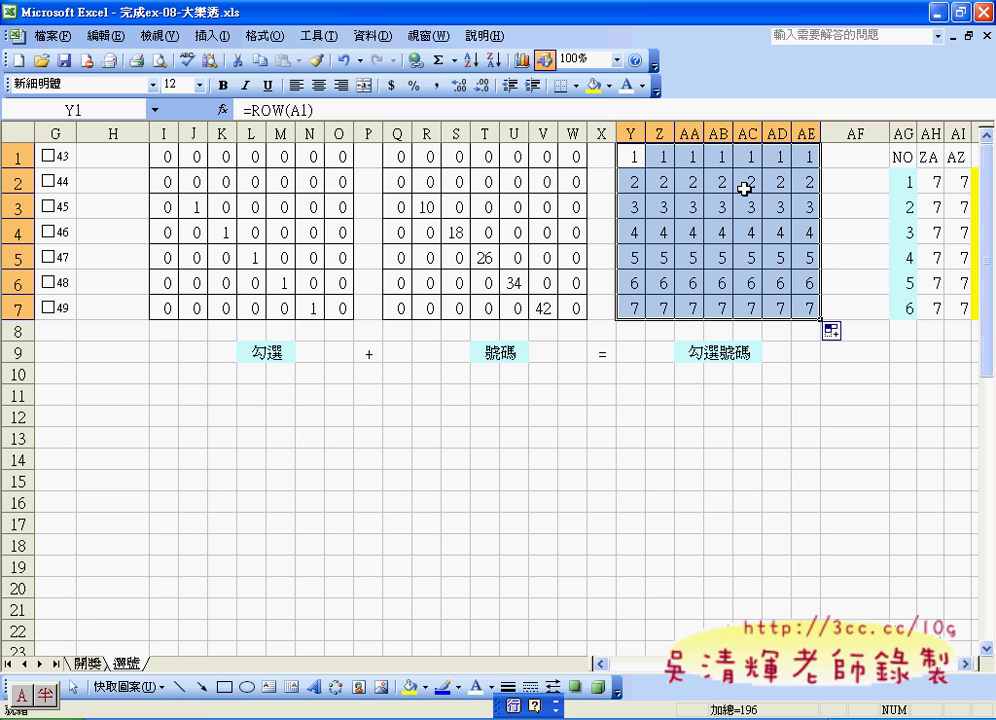
click(627, 157)
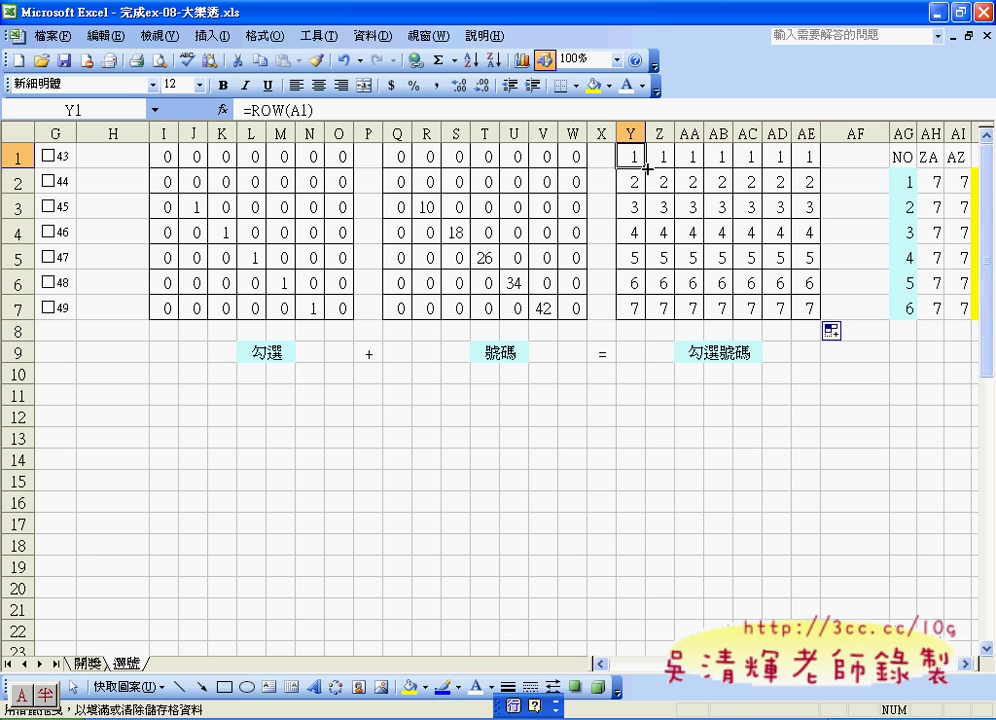
- Append +COLUMN(A1) to Y1's formula, giving =ROW(A1)+COLUMN(A1)
click(378, 104)
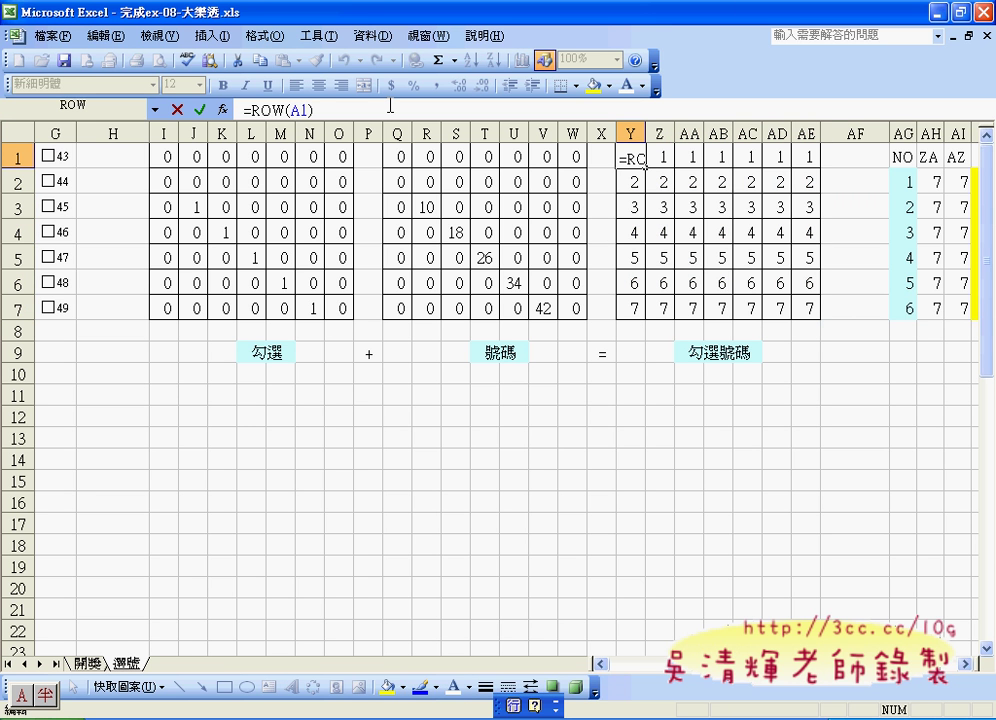
text(+)
click(155, 109)
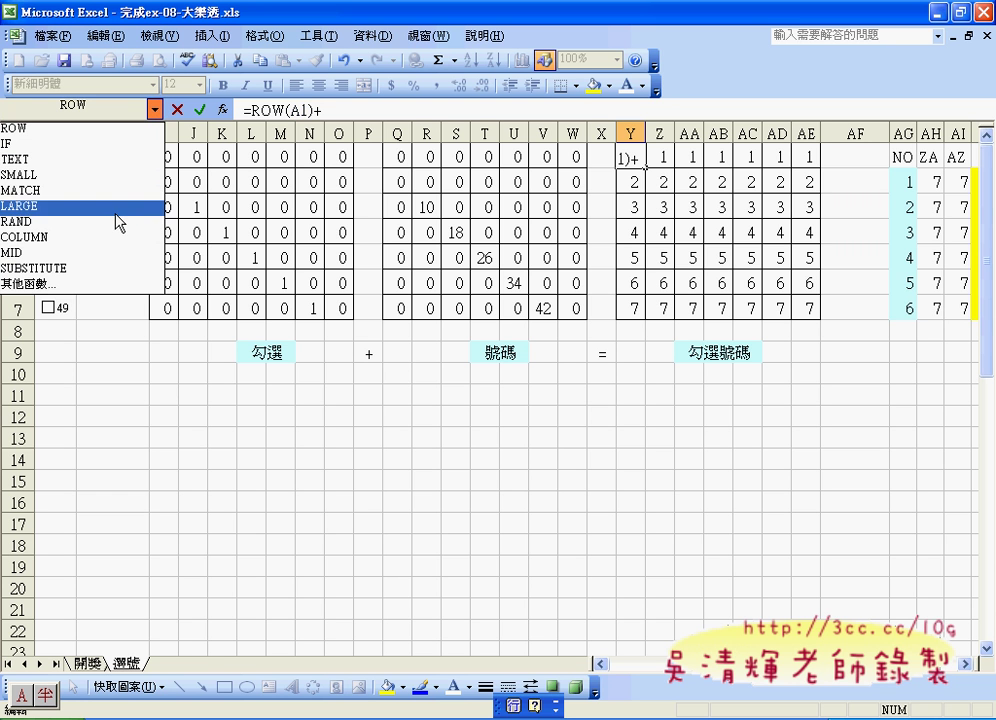
click(118, 238)
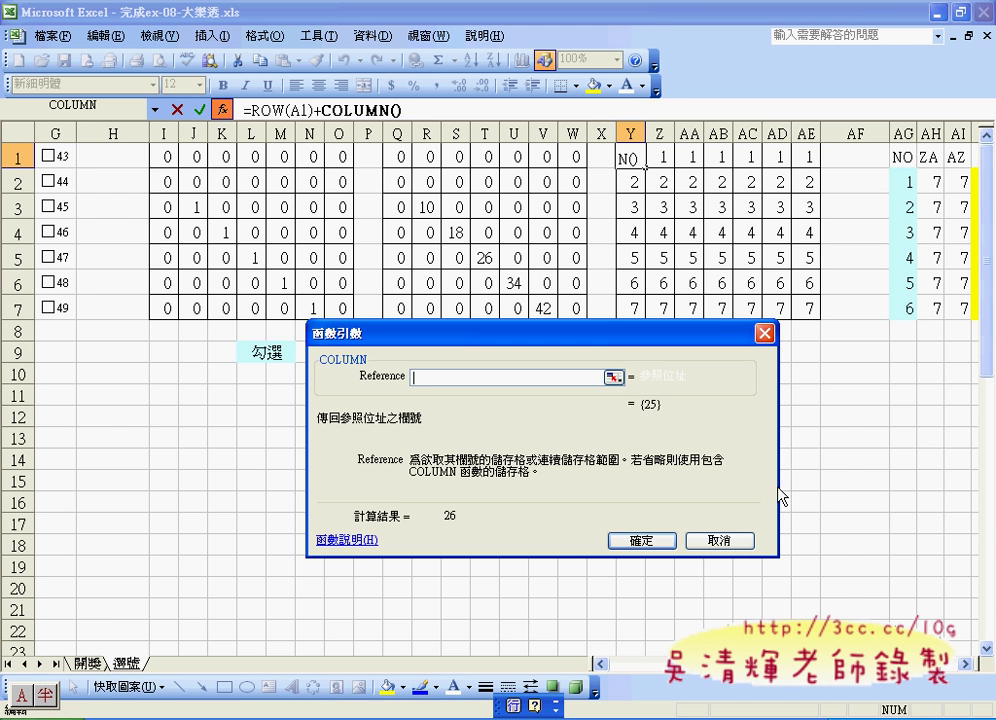
scroll(300, 400, left, 3)
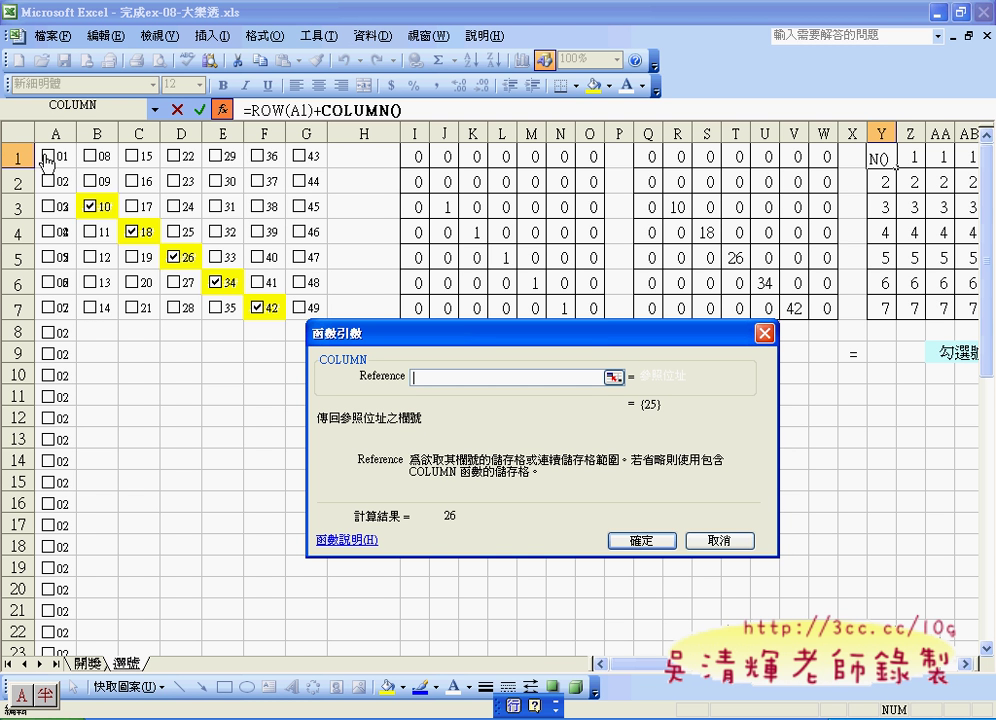
text(A)
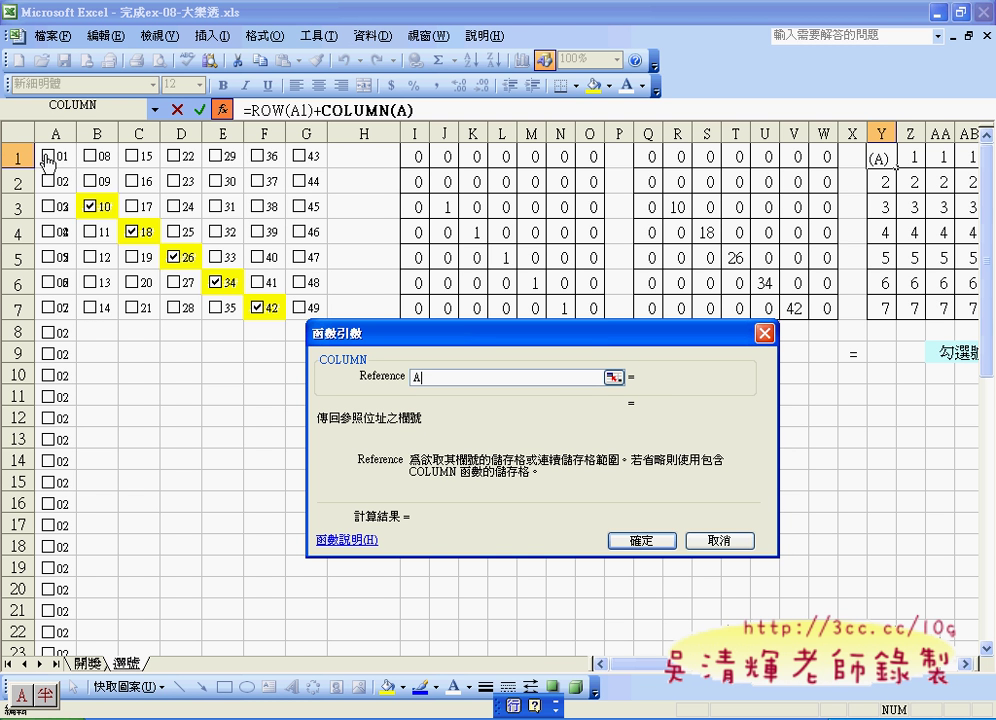
text(1)
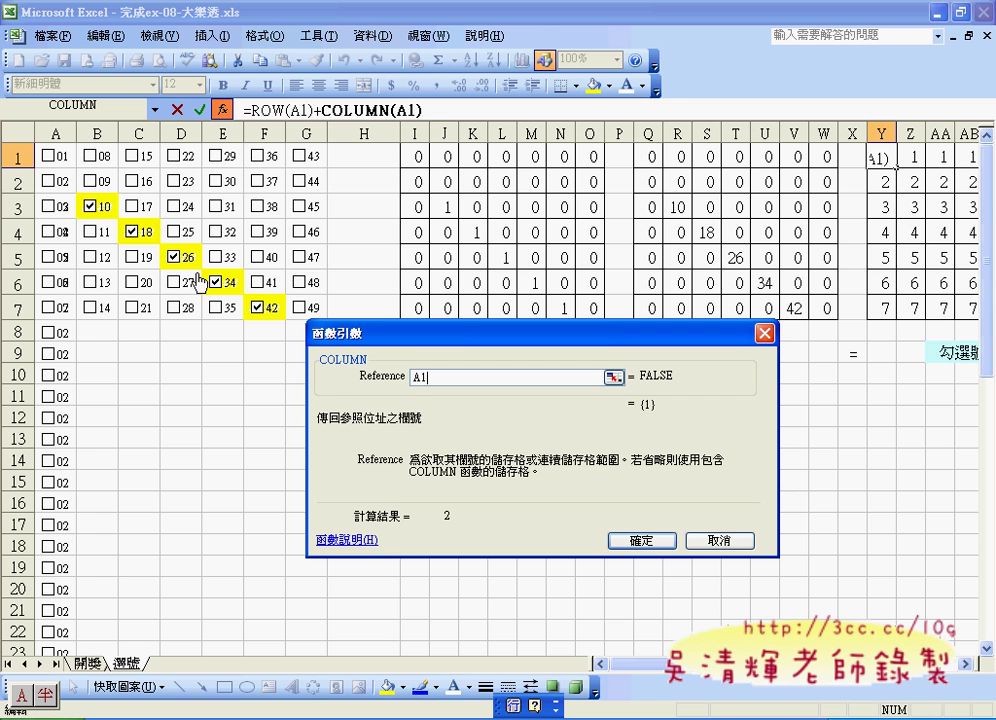
click(648, 541)
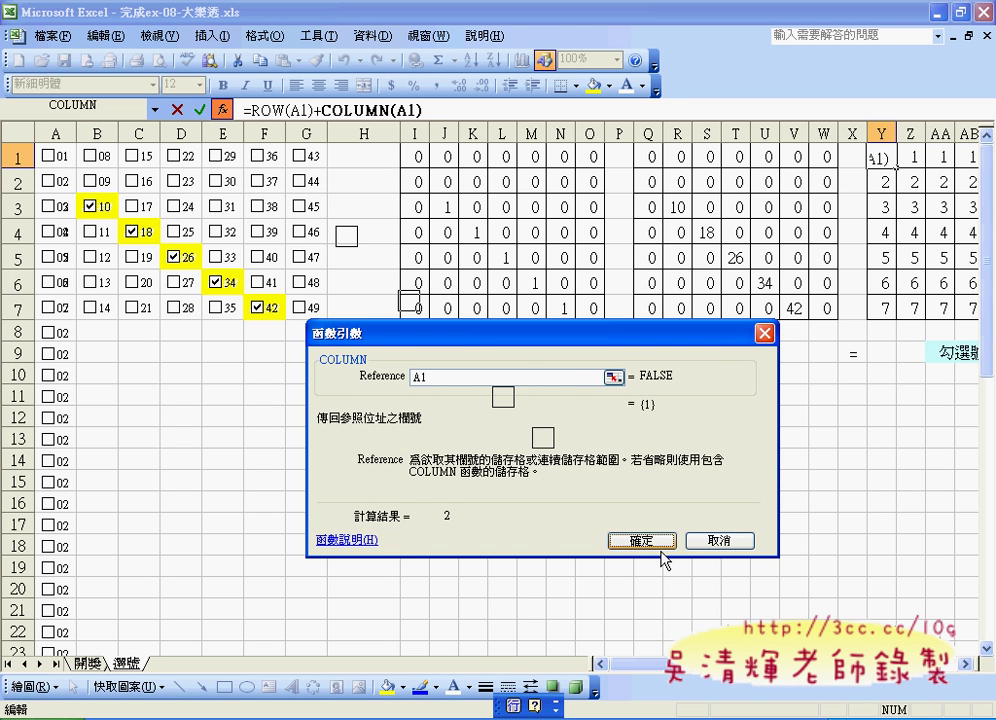
- Edit Y1 to =ROW(A1)+(COLUMN(A1)-1)*7 and commit it
click(431, 107)
text(-)
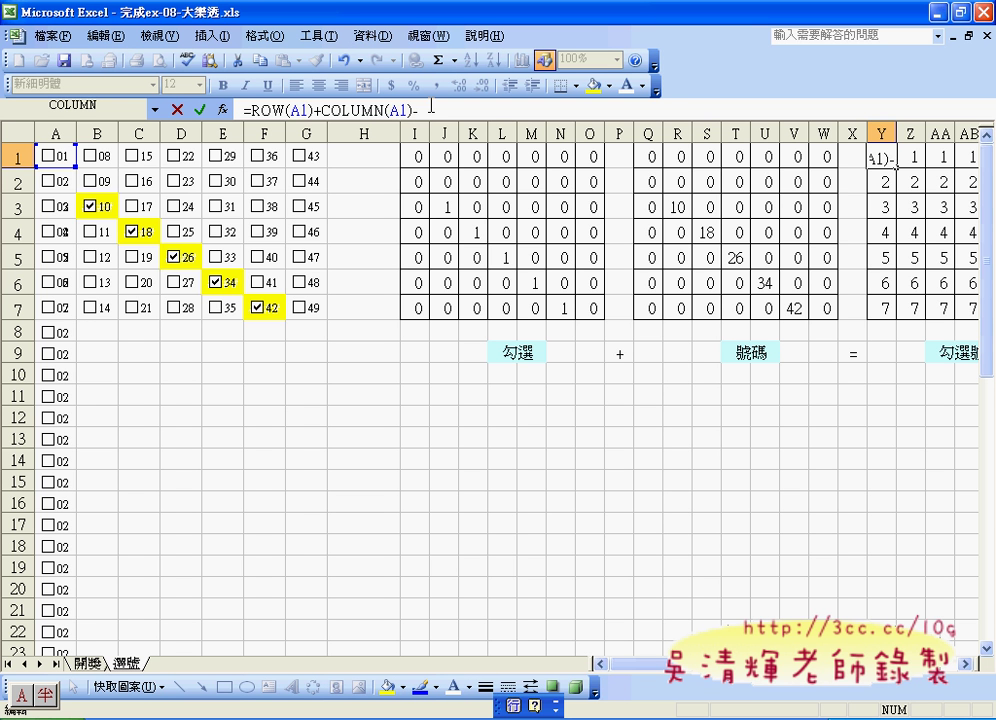
text(1)
click(331, 110)
text(()
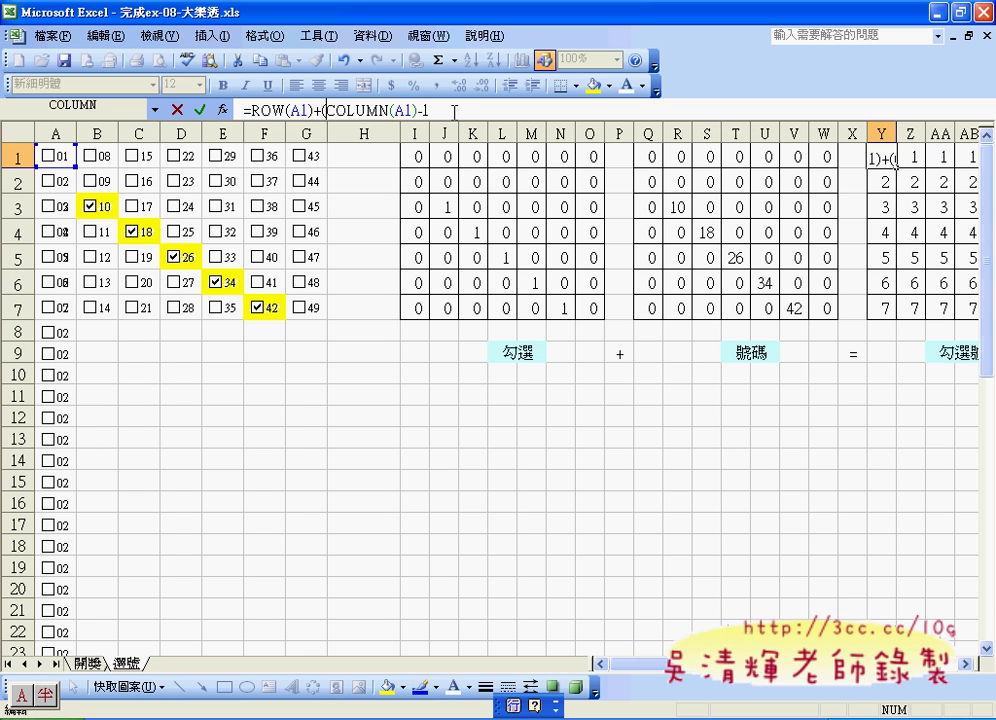
click(456, 112)
text(*7)
click(199, 108)
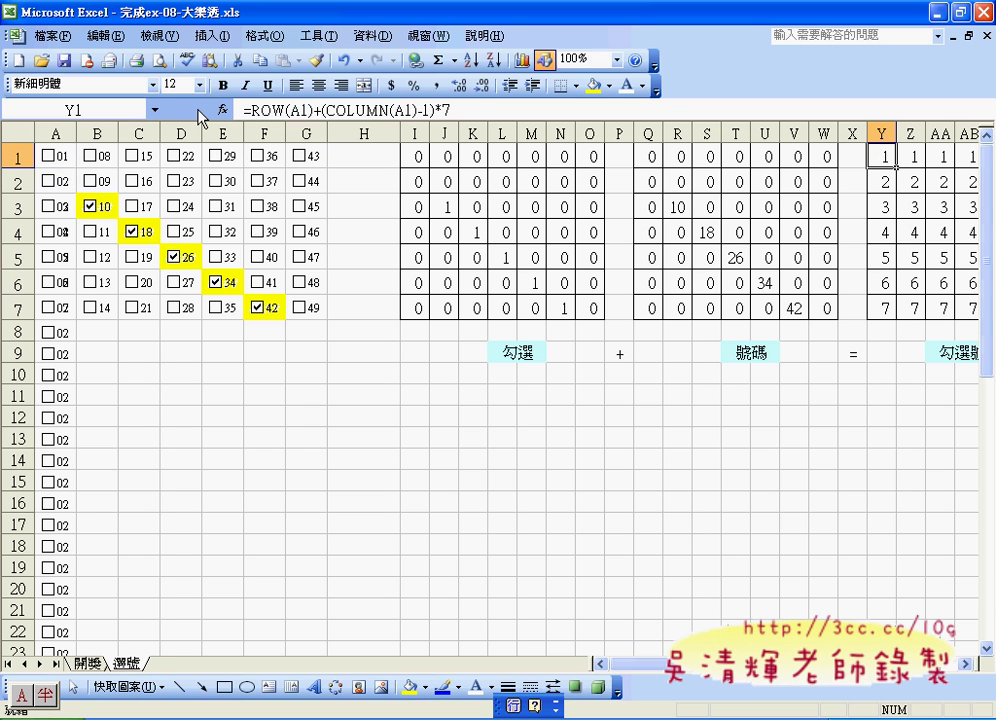
scroll(852, 687, right, 8)
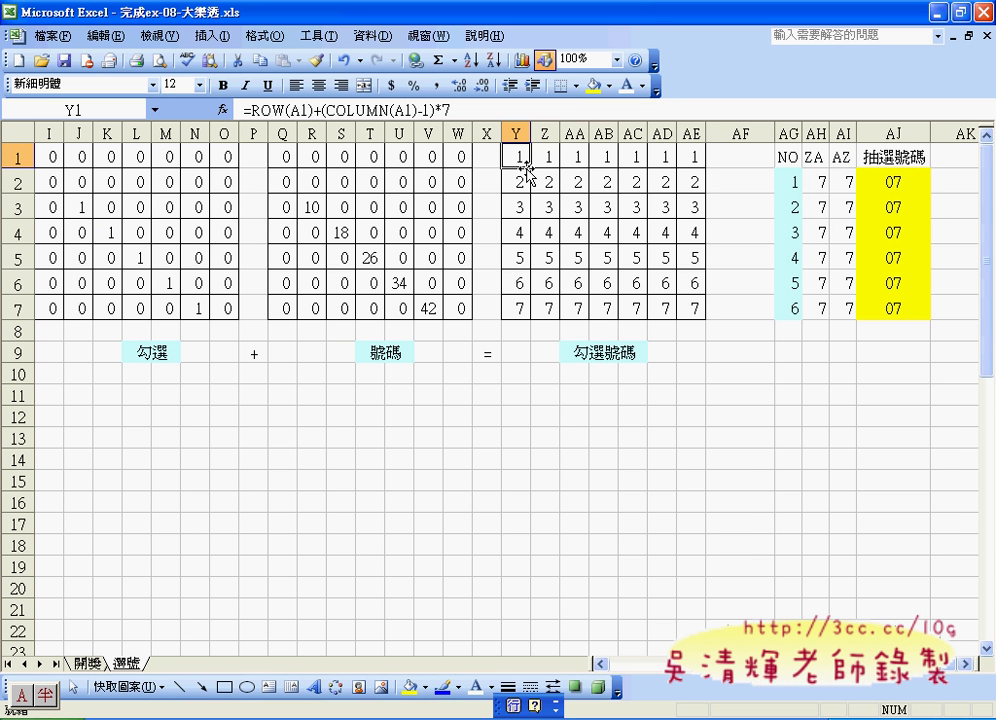
- Fill Y1's formula down to Y7 and across to AE7, then annotate its ROW and COLUMN parts
drag(527, 170, 515, 311)
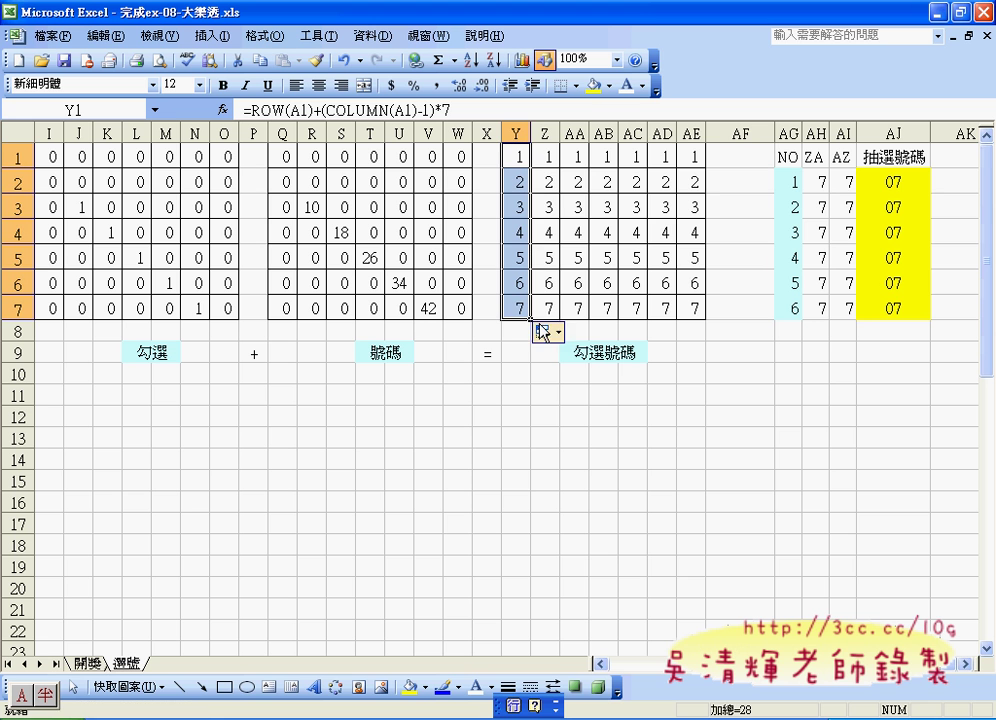
drag(528, 319, 700, 329)
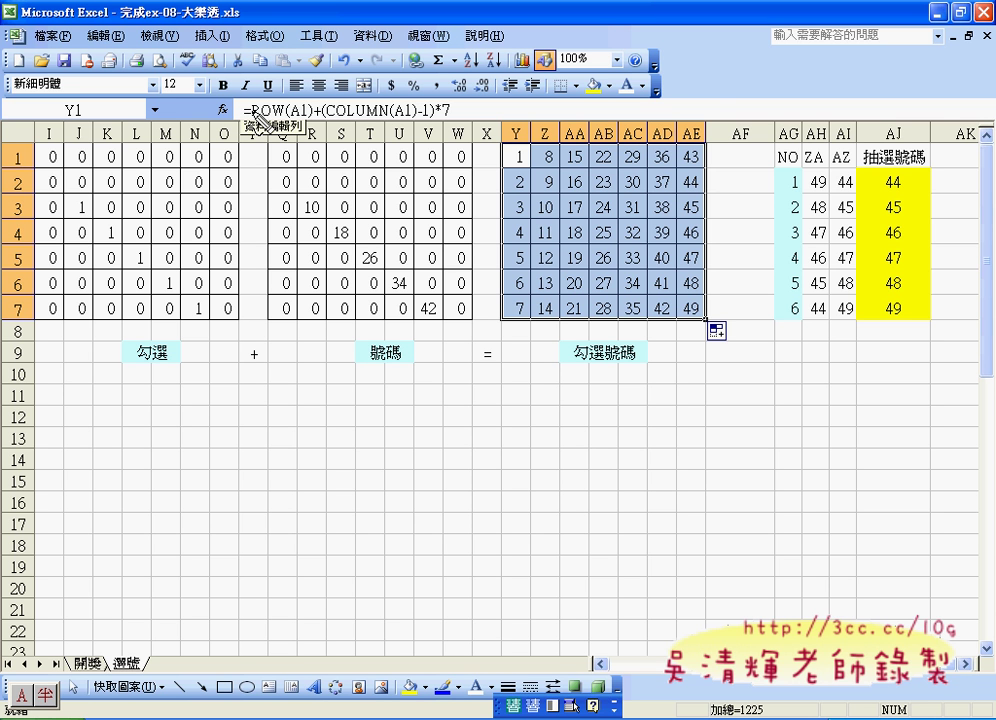
drag(256, 118, 451, 128)
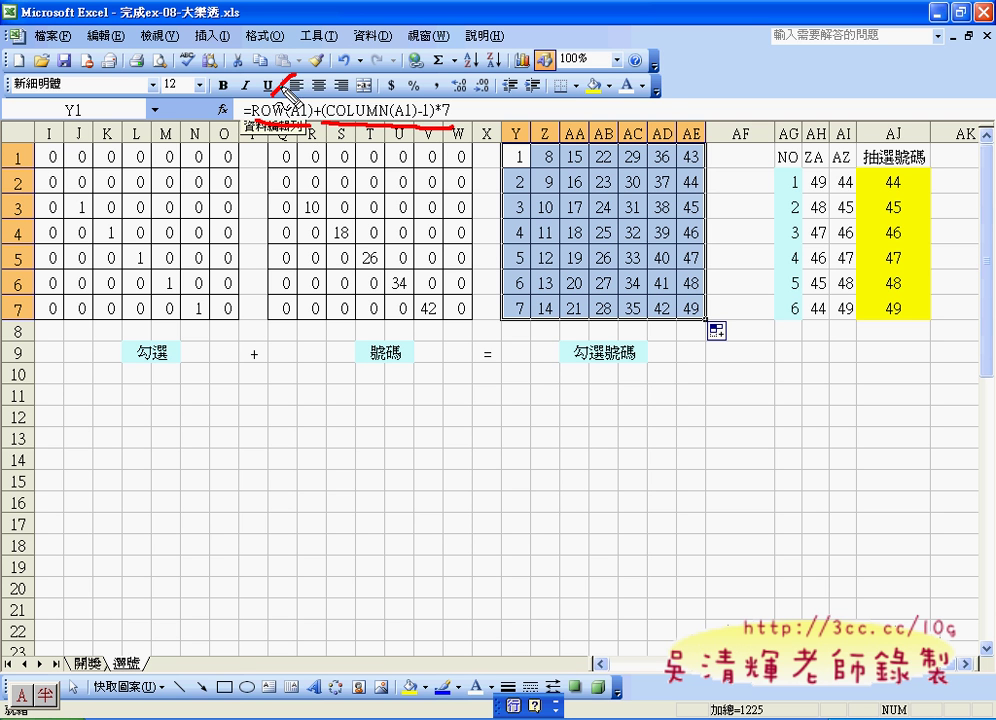
drag(262, 87, 292, 74)
drag(388, 76, 400, 97)
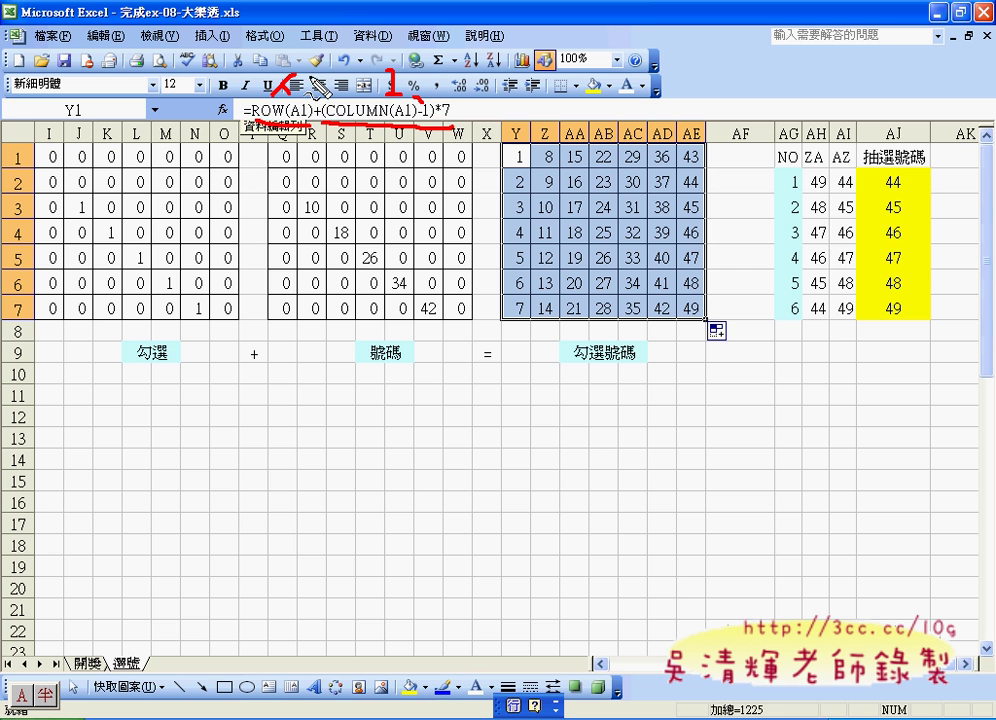
- Clear the annotations and delete Y1's formula text after the equals sign
key(Escape)
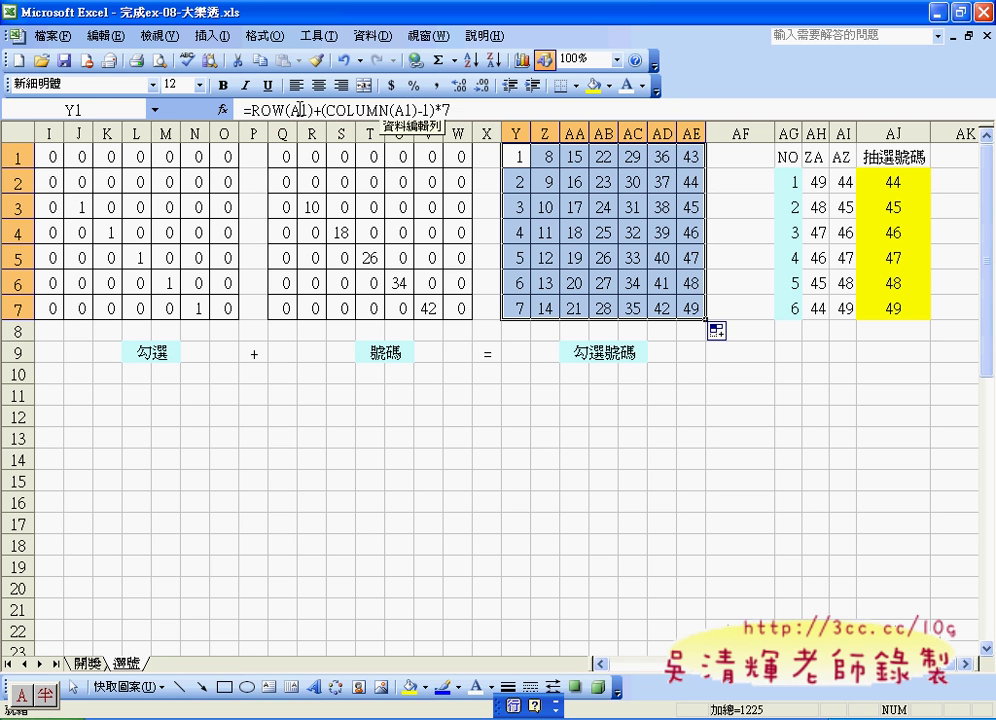
drag(253, 111, 425, 128)
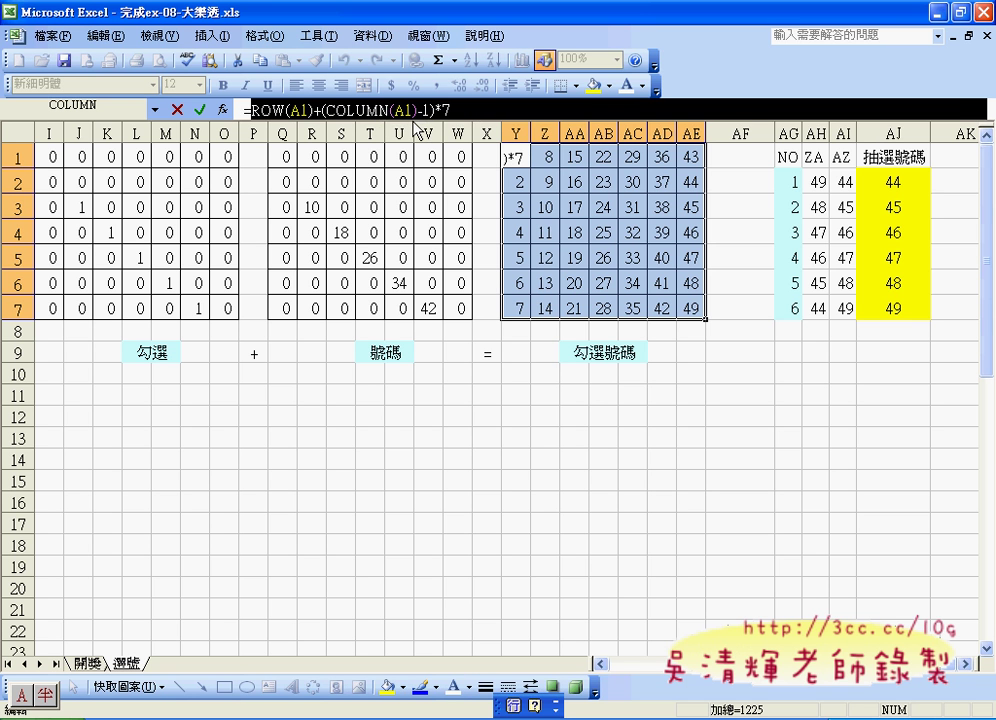
key(Delete)
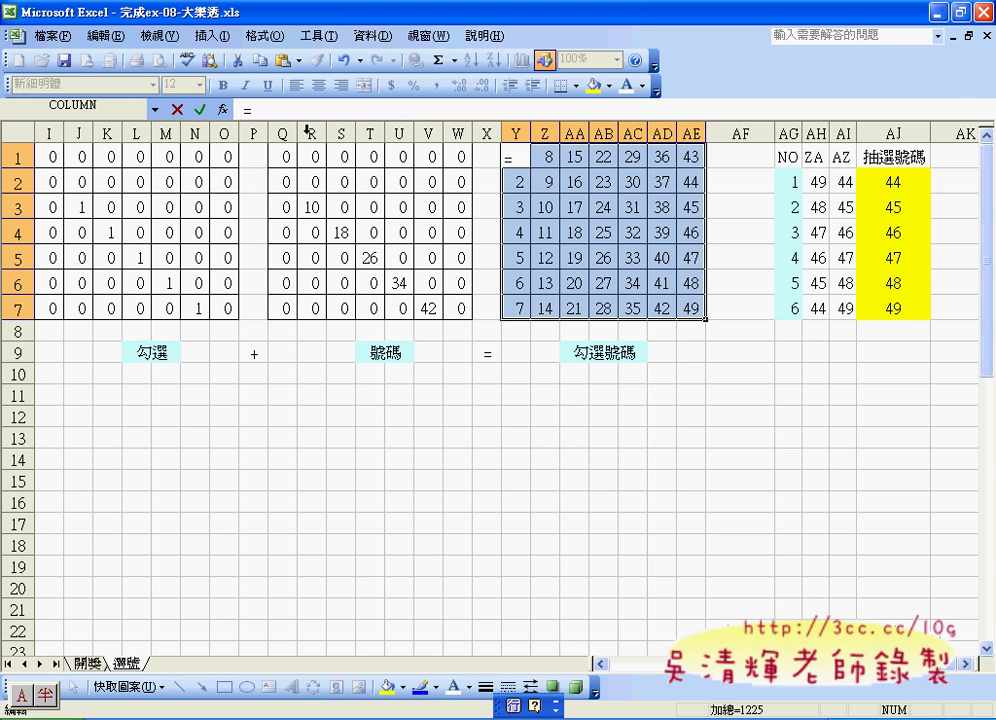
- Enter =IF(A1=TRUE,ROW(A1)+(COLUMN(A1)-1)*7,0) in Y1 via the IF function arguments
click(222, 109)
click(432, 293)
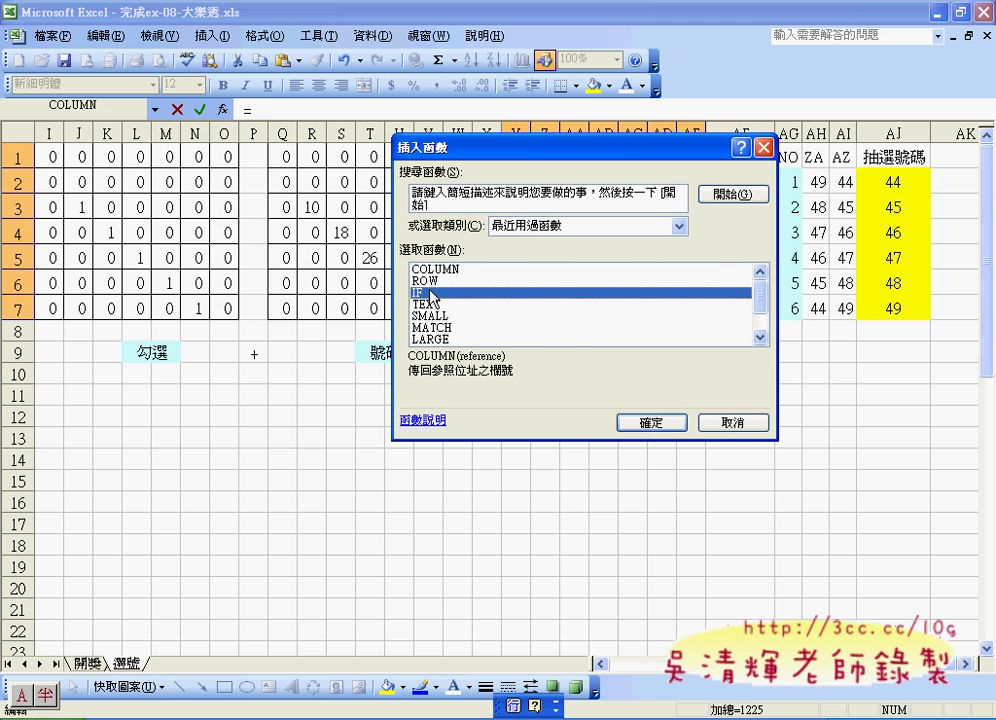
click(651, 422)
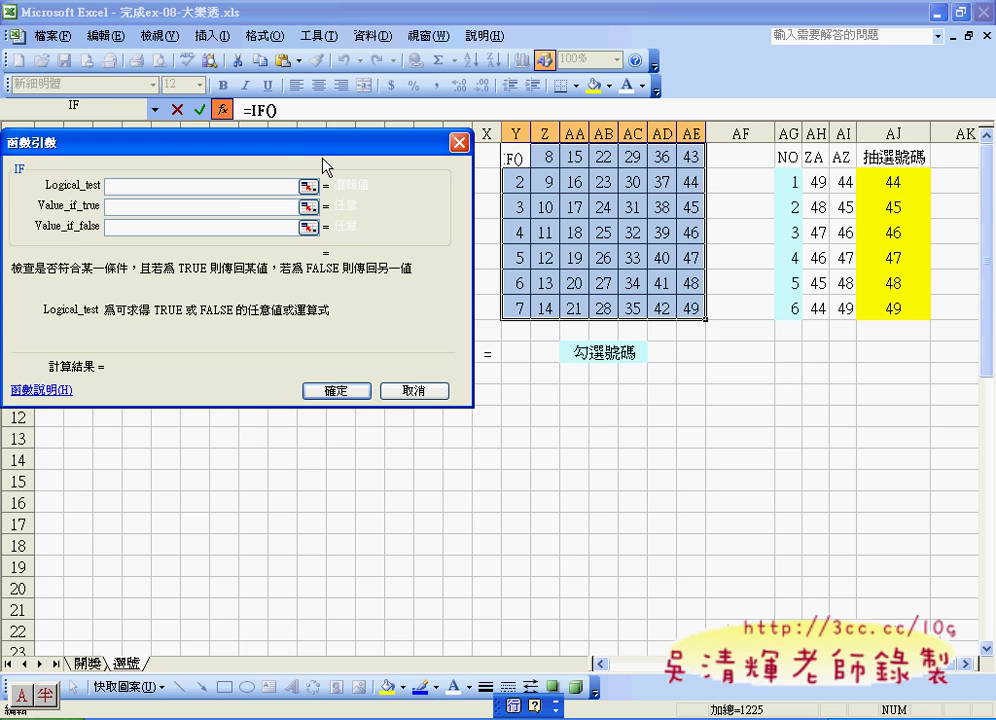
drag(323, 160, 516, 263)
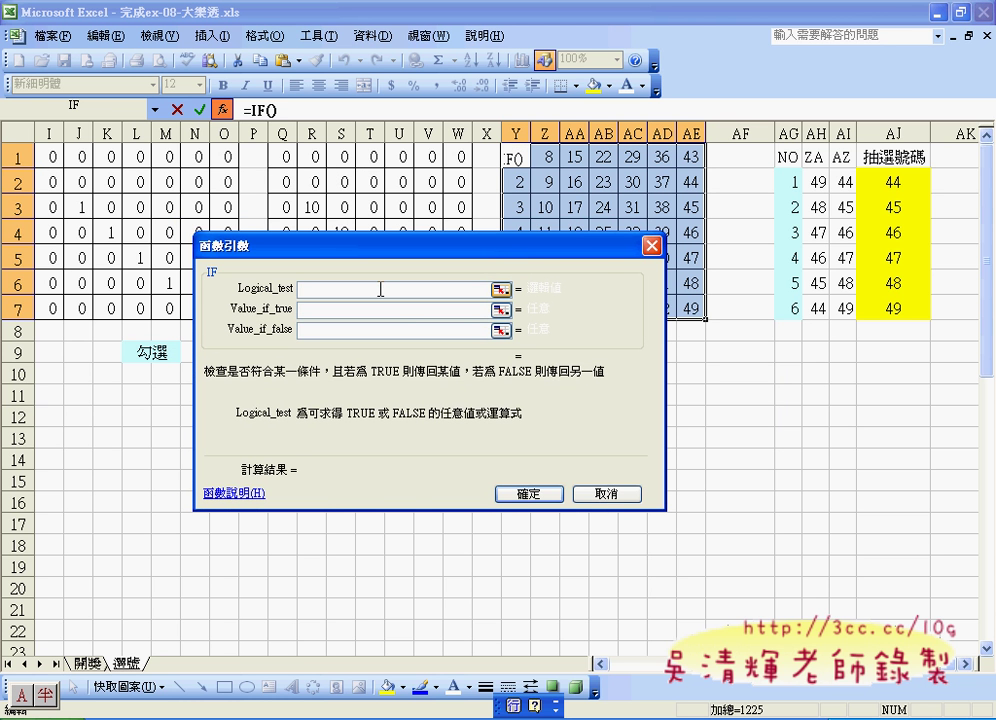
text(A)
text(1=)
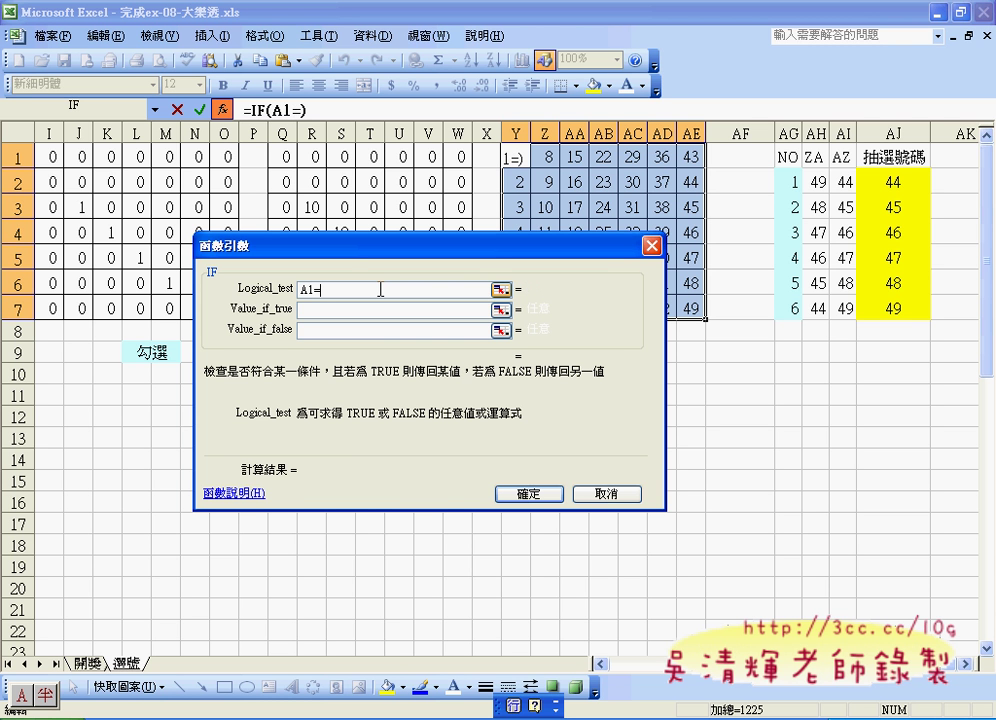
text(tr)
text(ue)
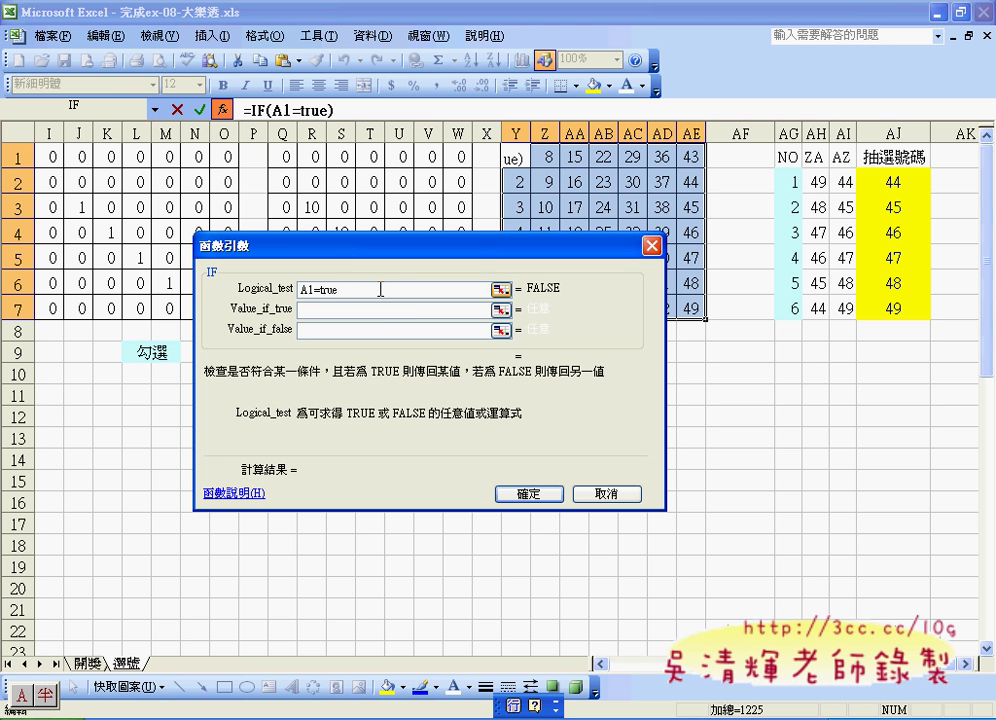
click(372, 310)
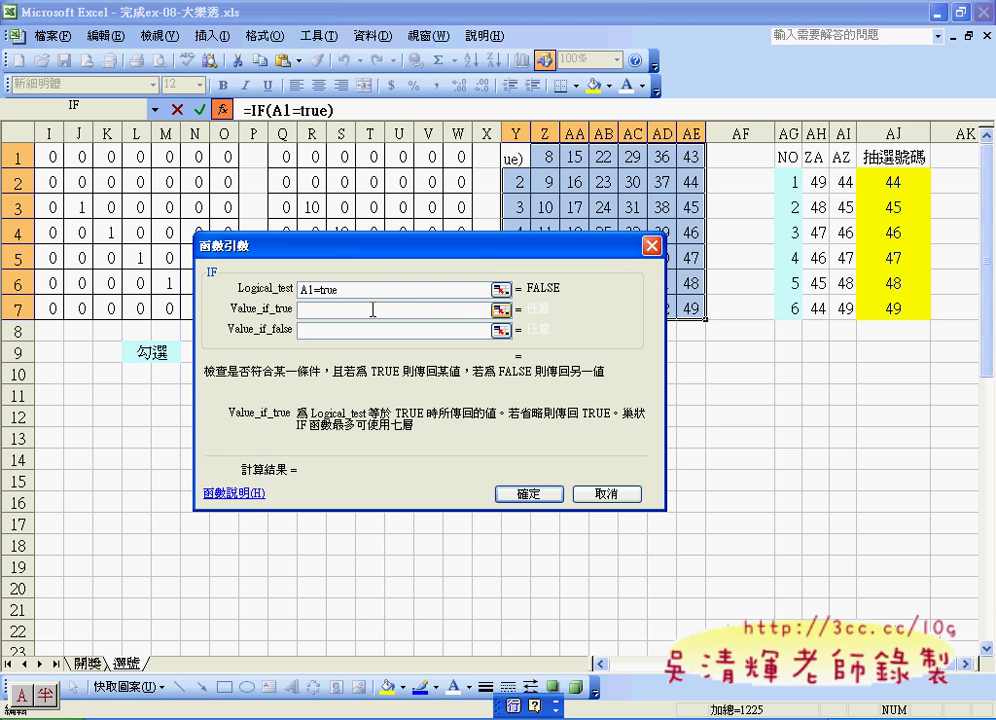
text(ROW(A1)+(COLUMN(A1)-1)*7)
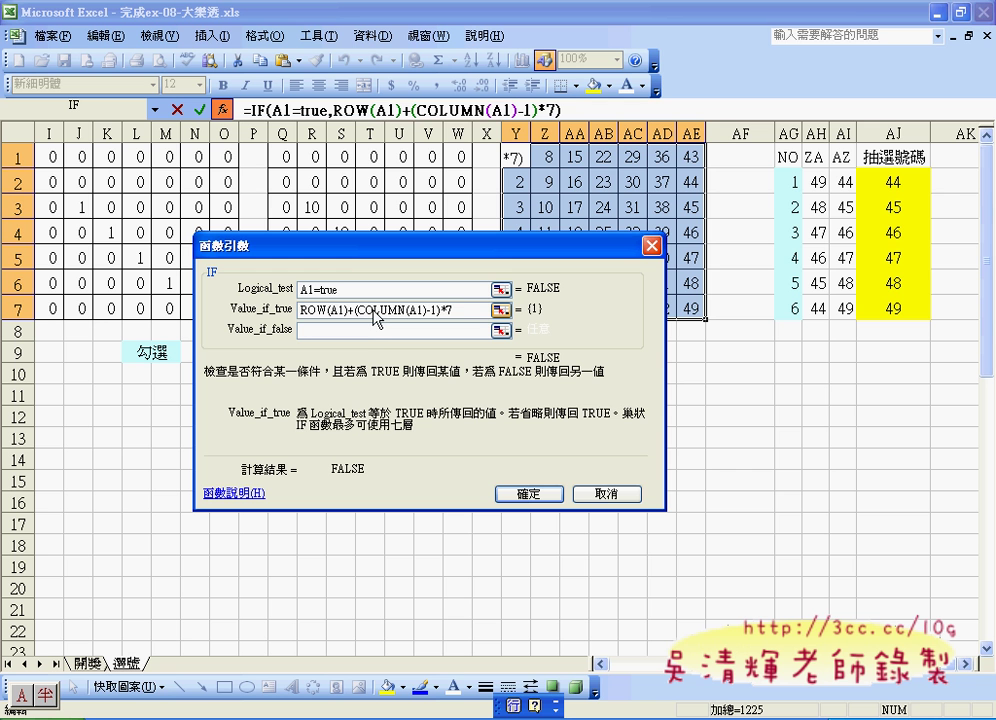
click(367, 331)
text(0)
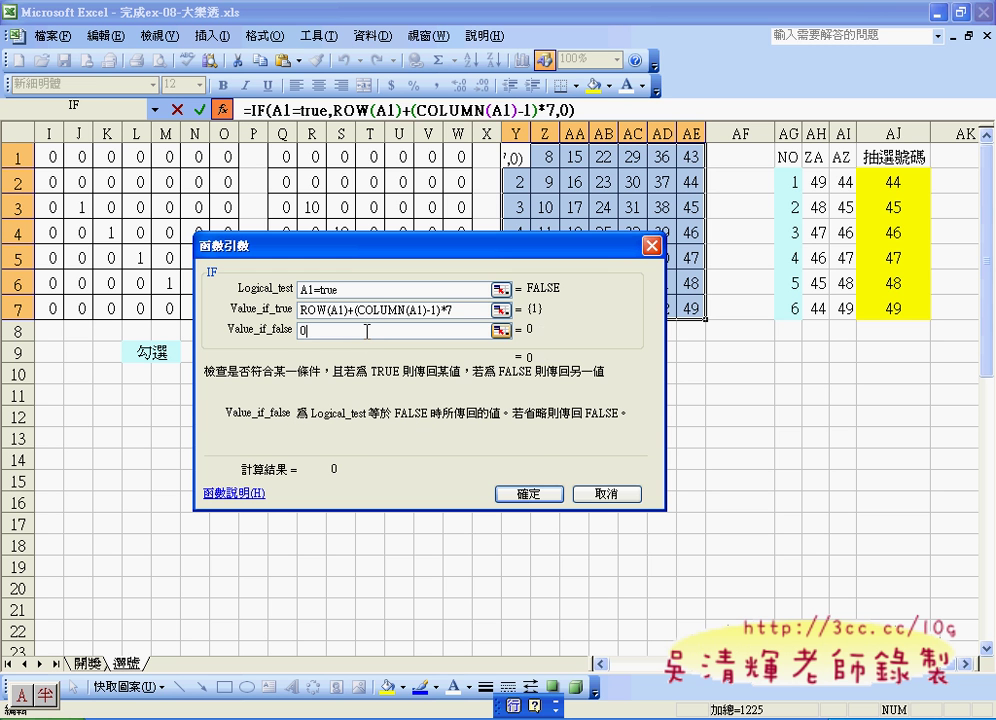
click(528, 493)
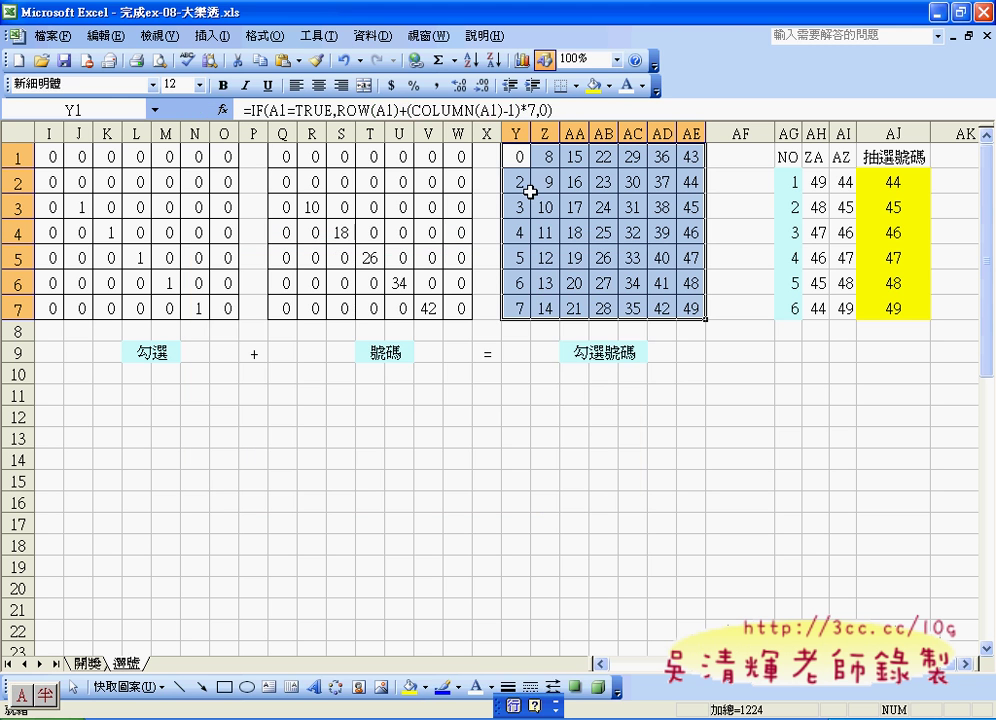
- Fill Y1's IF formula across the Y1:AE7 grid
click(516, 158)
mouse_move(529, 169)
mouse_down()
mouse_move(521, 283)
mouse_move(532, 318)
mouse_move(703, 312)
mouse_up()
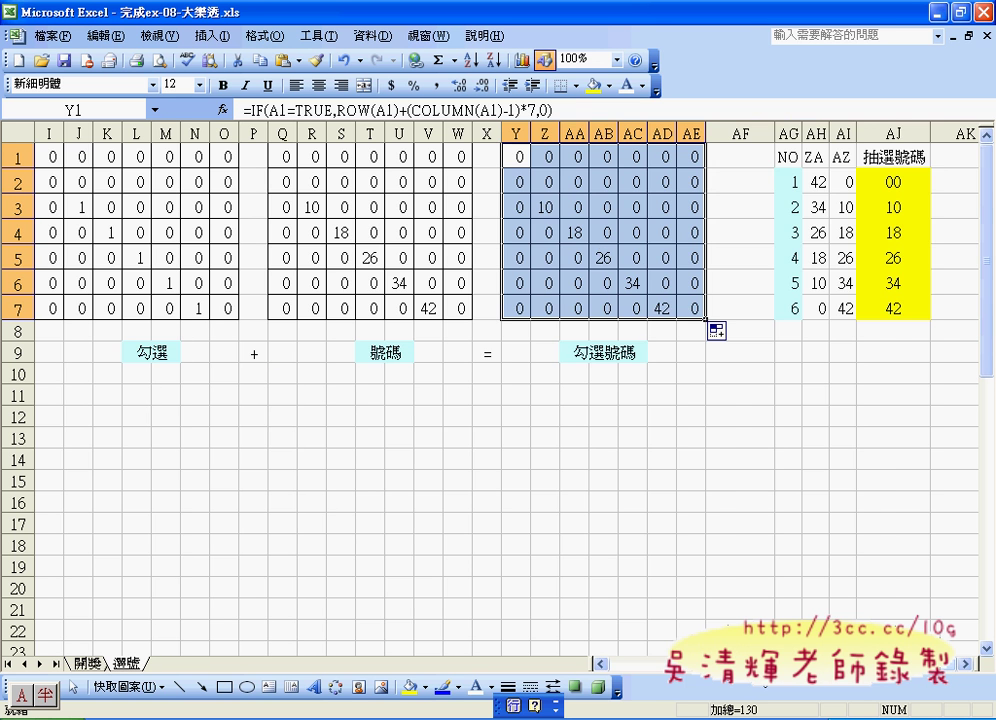
drag(715, 664, 659, 676)
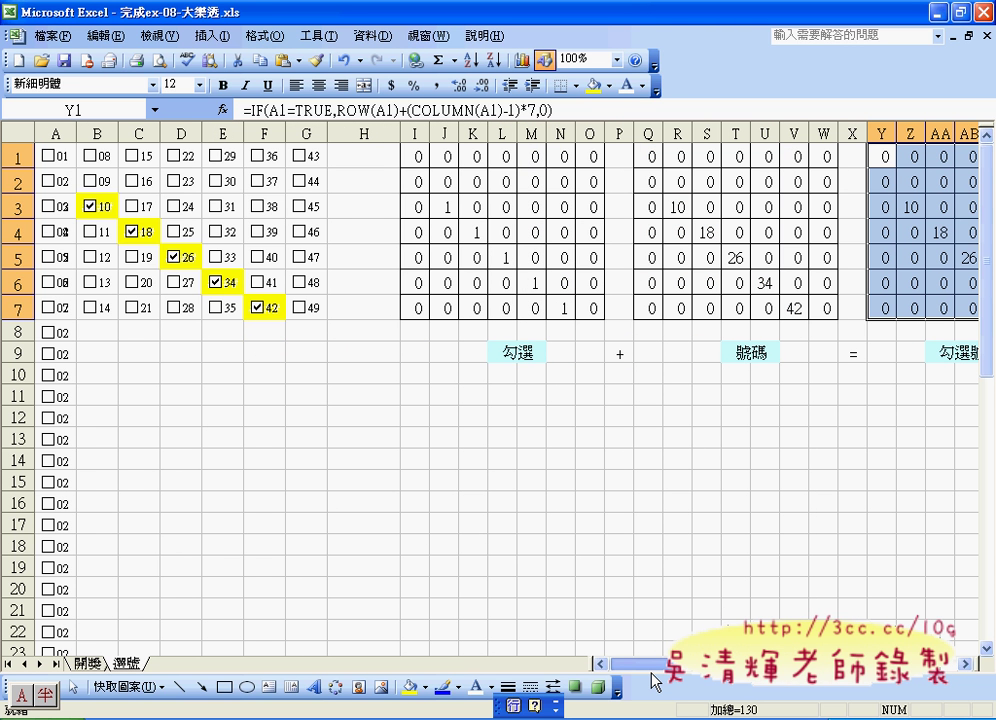
- Tick checkbox 02 in A2, then inspect the LARGE formula in AH2
click(47, 182)
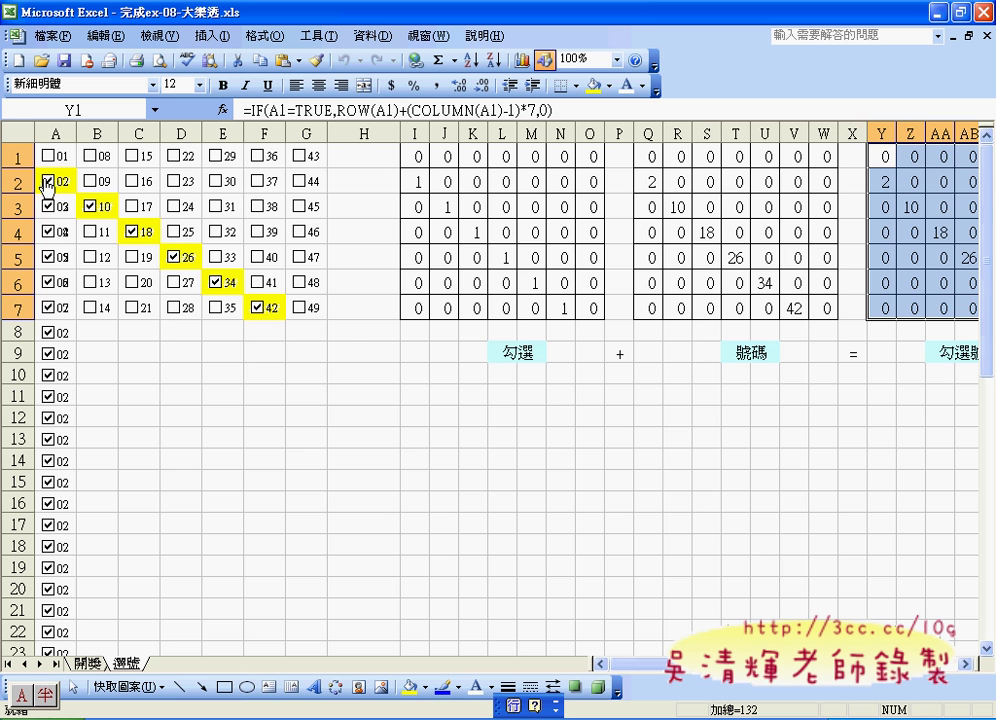
scroll(606, 538, right, 8)
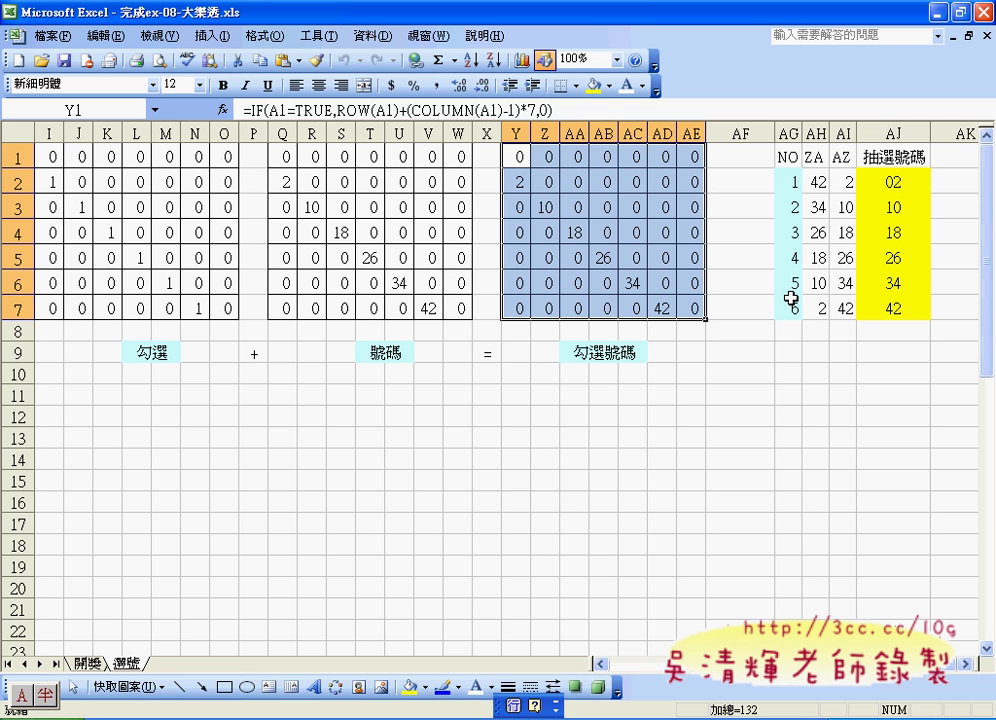
click(820, 181)
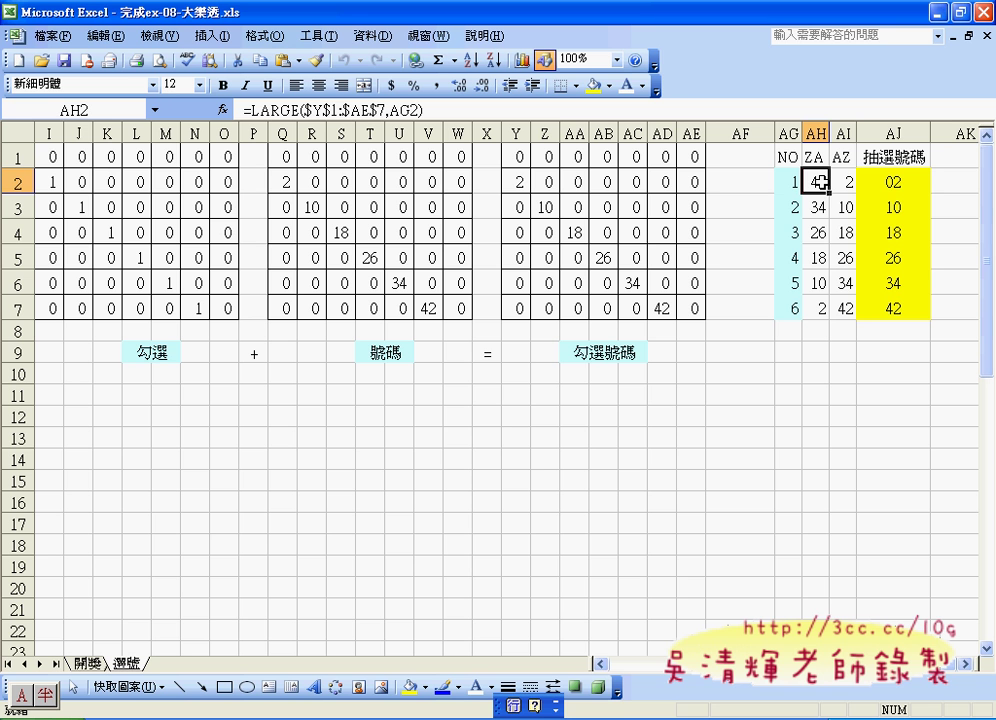